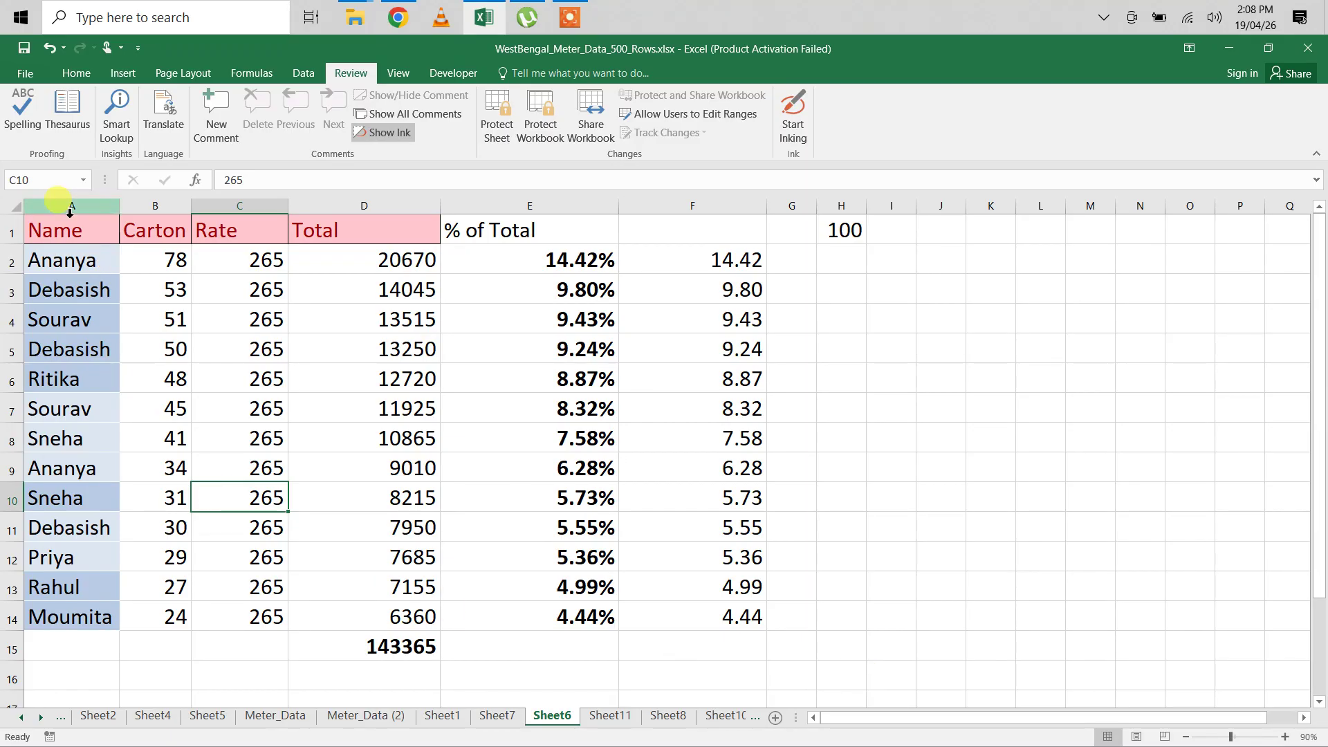
Step: Select the entire Sheet6 worksheet
drag(69, 228, 55, 648)
drag(237, 231, 265, 620)
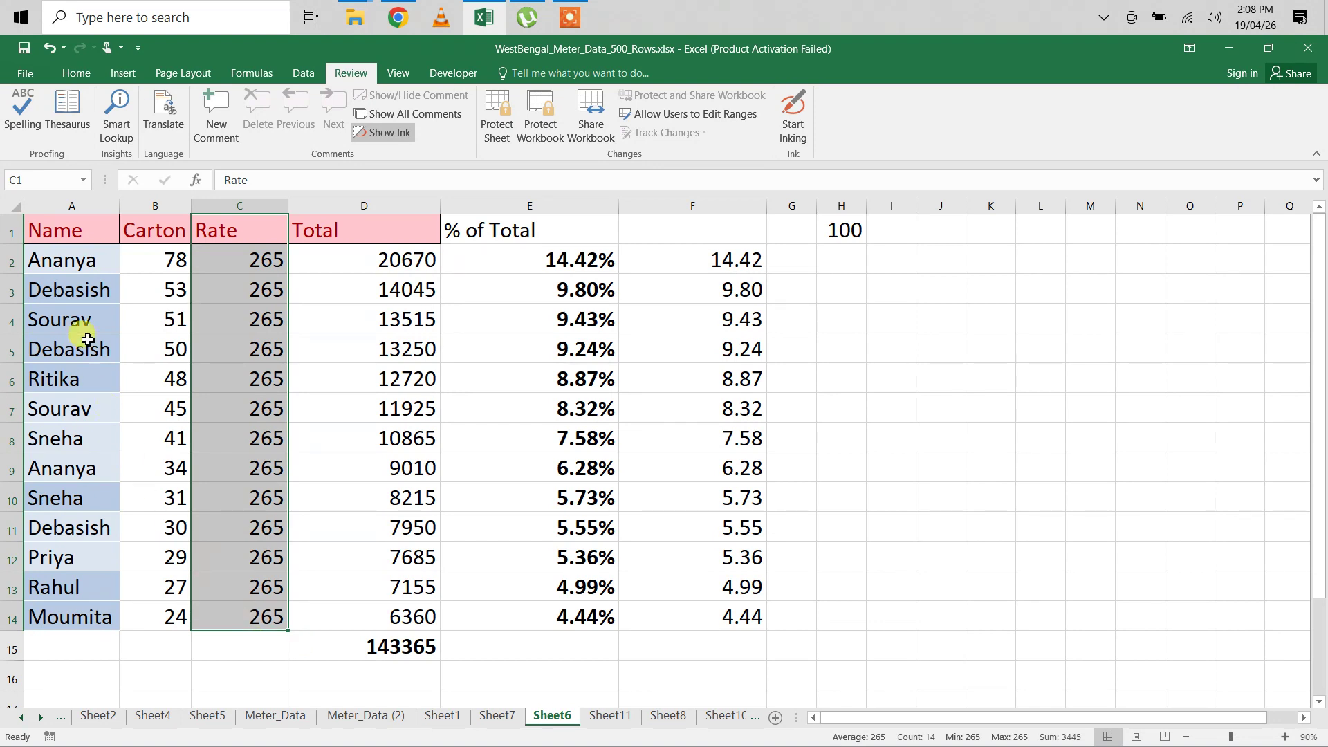
click(12, 208)
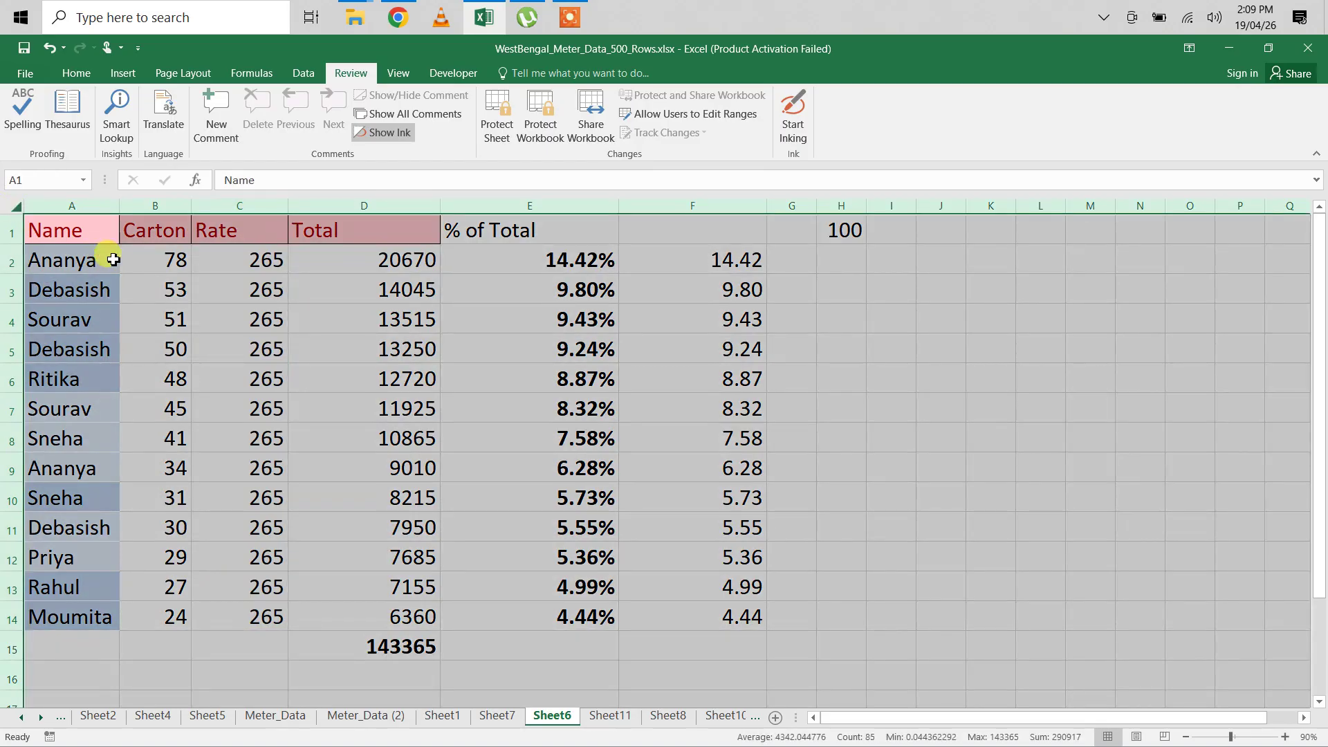
click(113, 261)
click(12, 208)
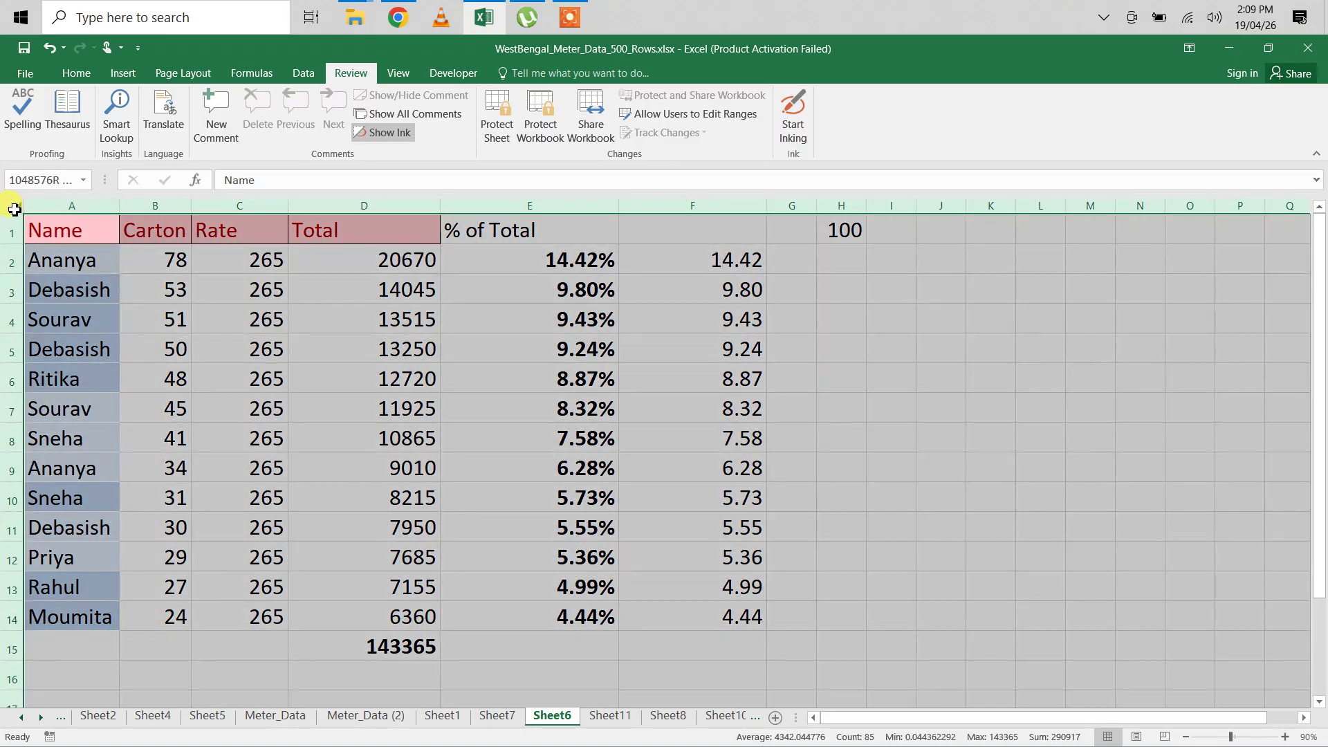
Step: Clear the Locked option under Format Cells Protection for every cell
right_click(129, 300)
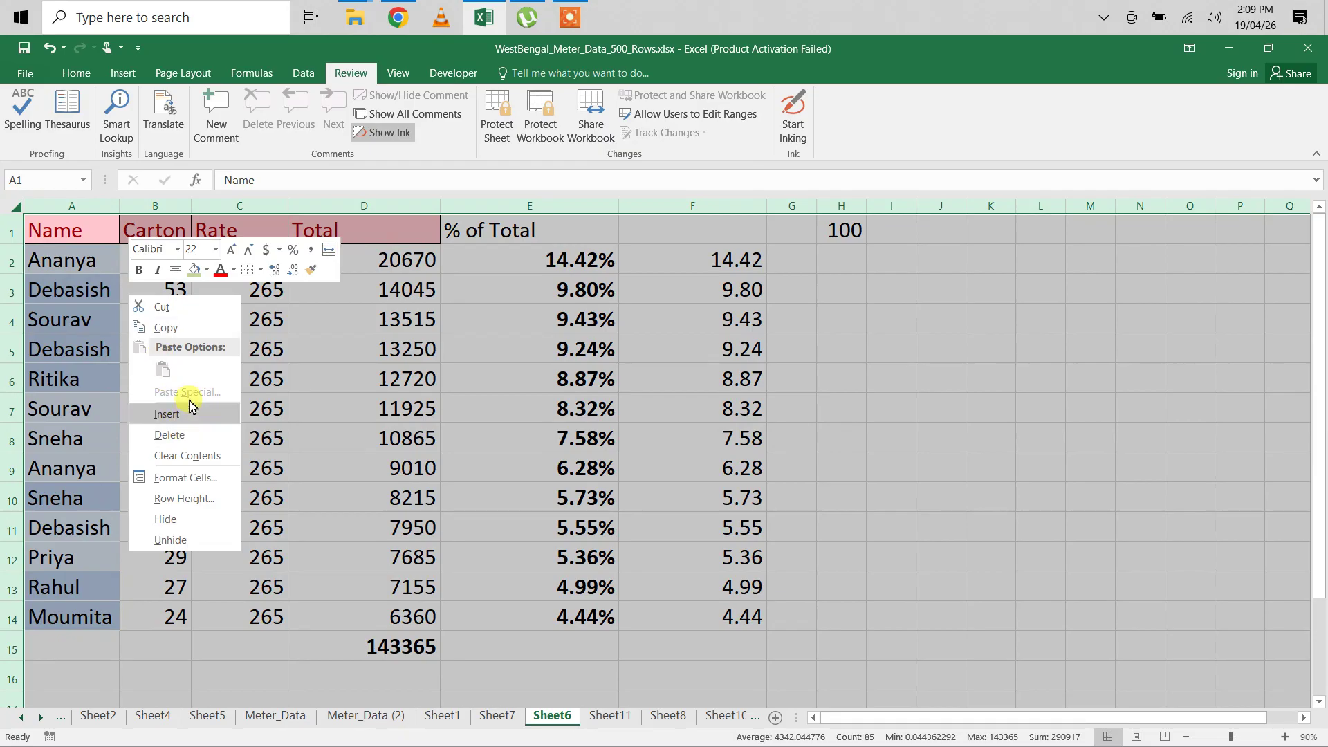
click(200, 482)
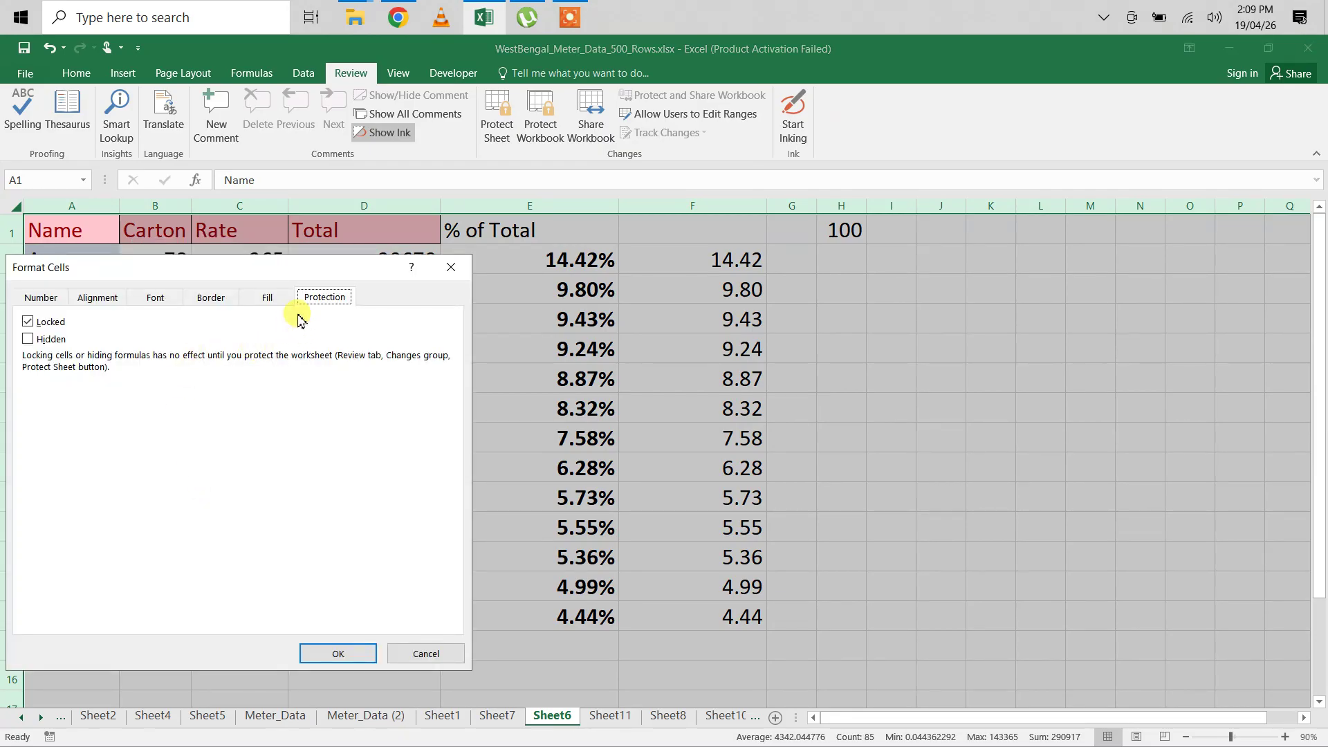
click(40, 297)
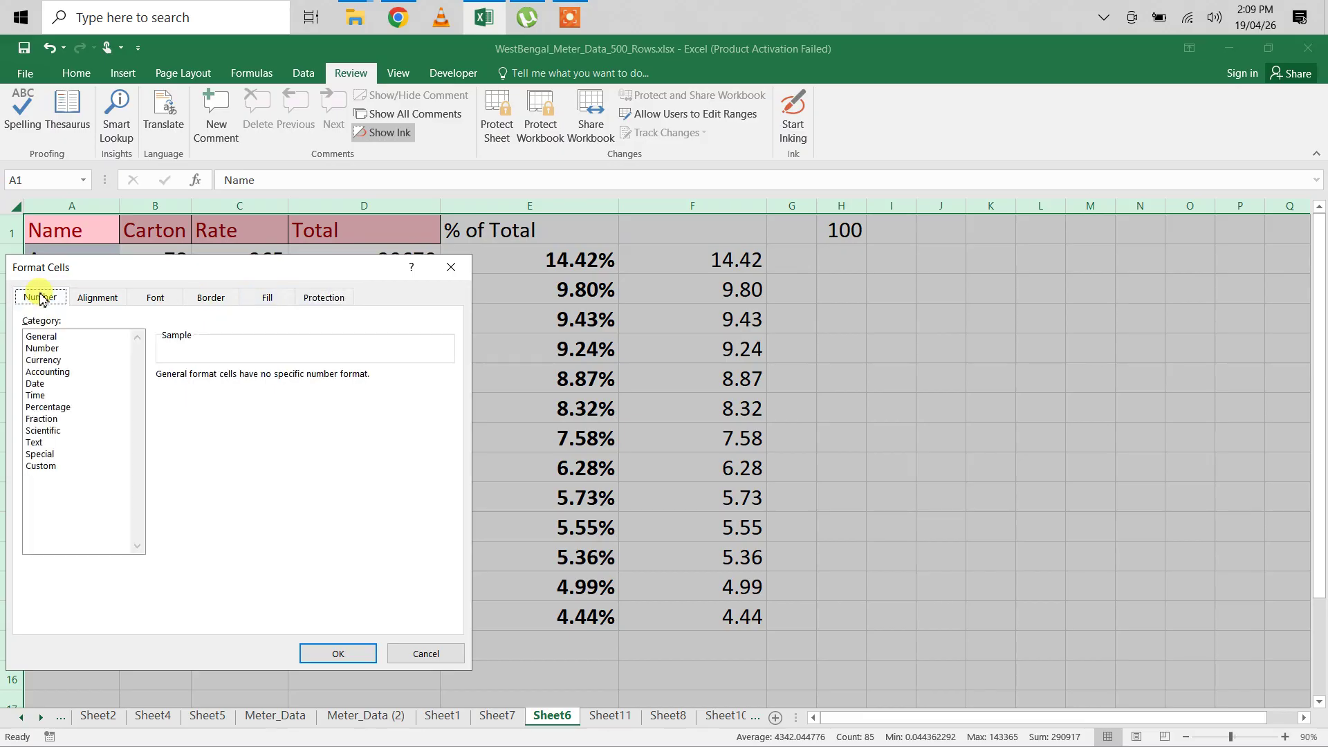
click(90, 297)
click(318, 304)
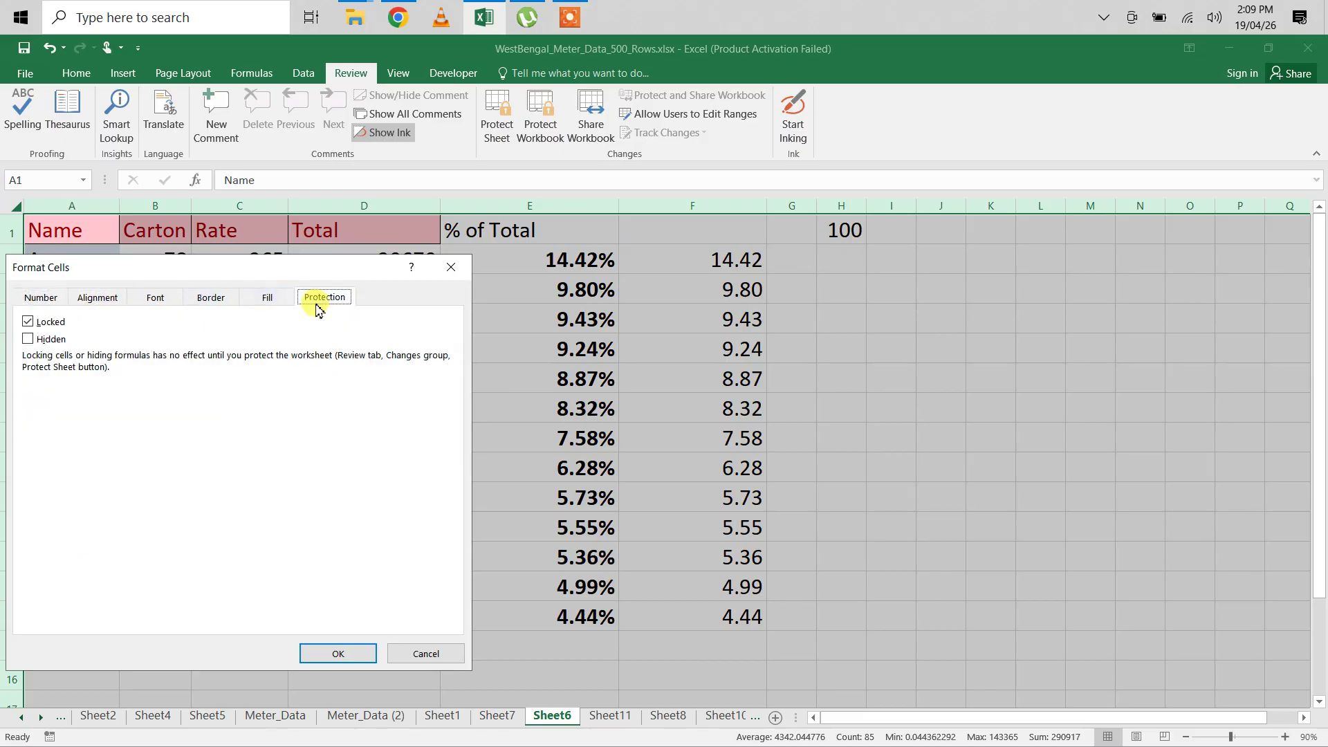
double_click(29, 322)
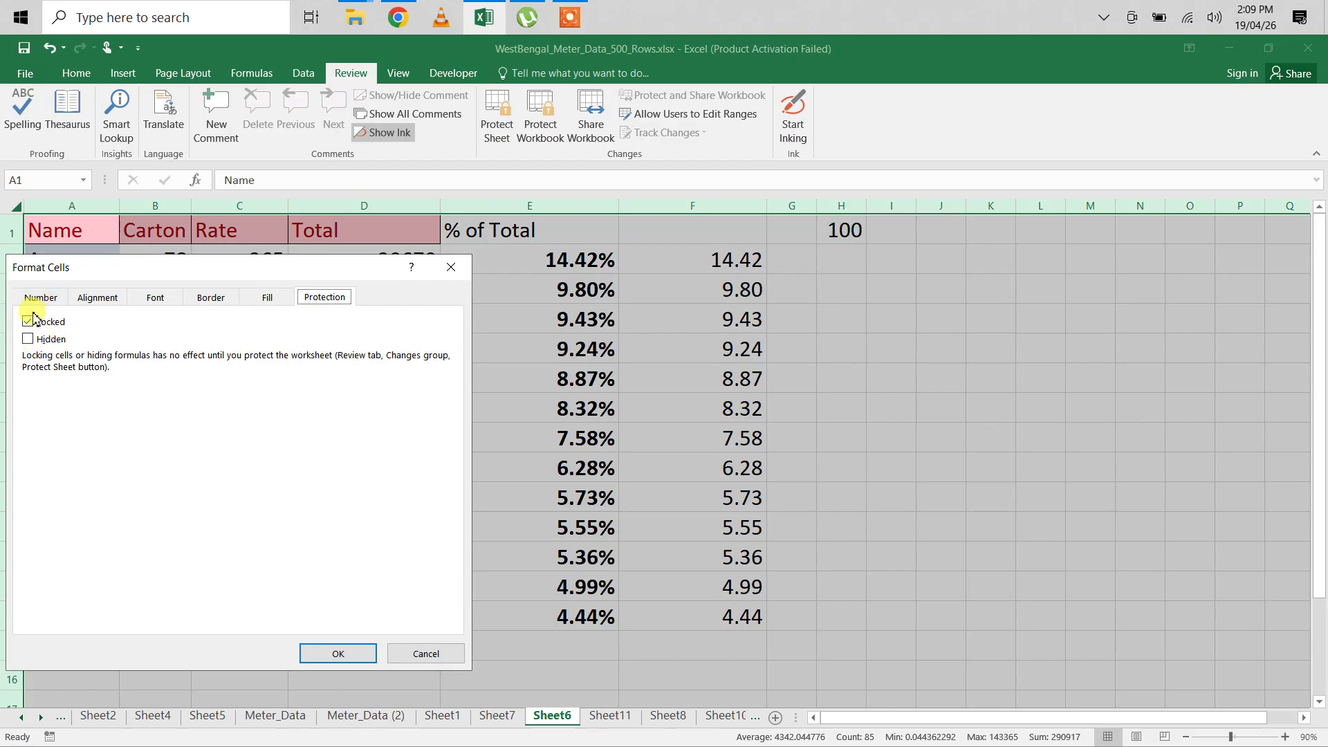
click(32, 324)
click(333, 653)
Step: Select the Name (A) and Rate (C) columns and set them to Locked in Format Cells
click(334, 553)
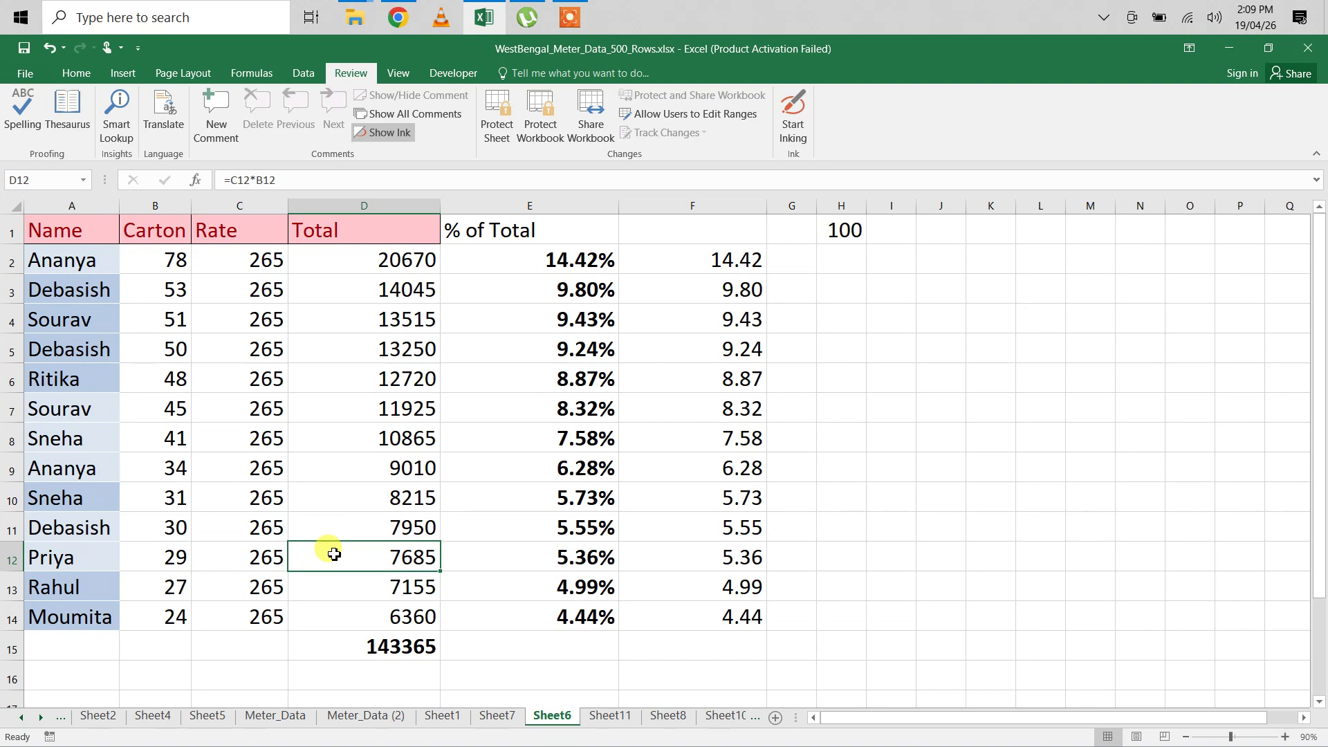
click(97, 208)
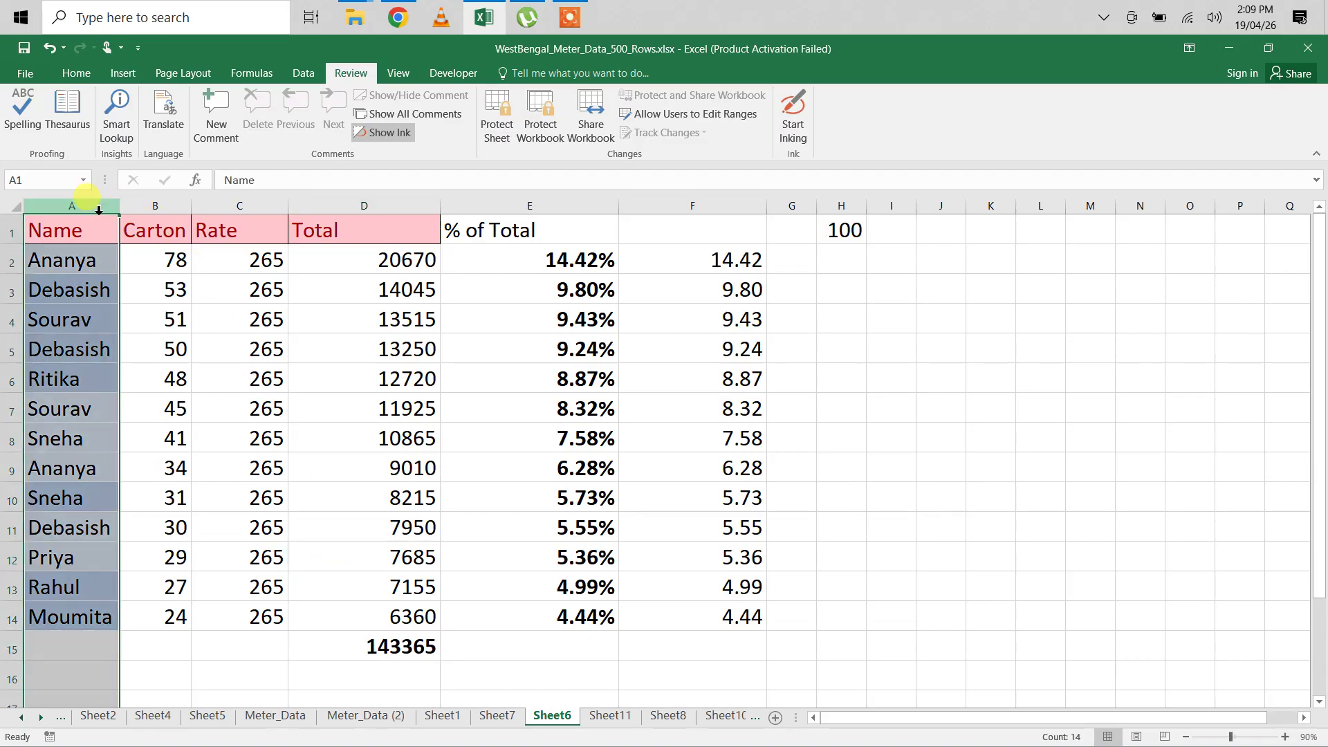
ctrl+click(224, 206)
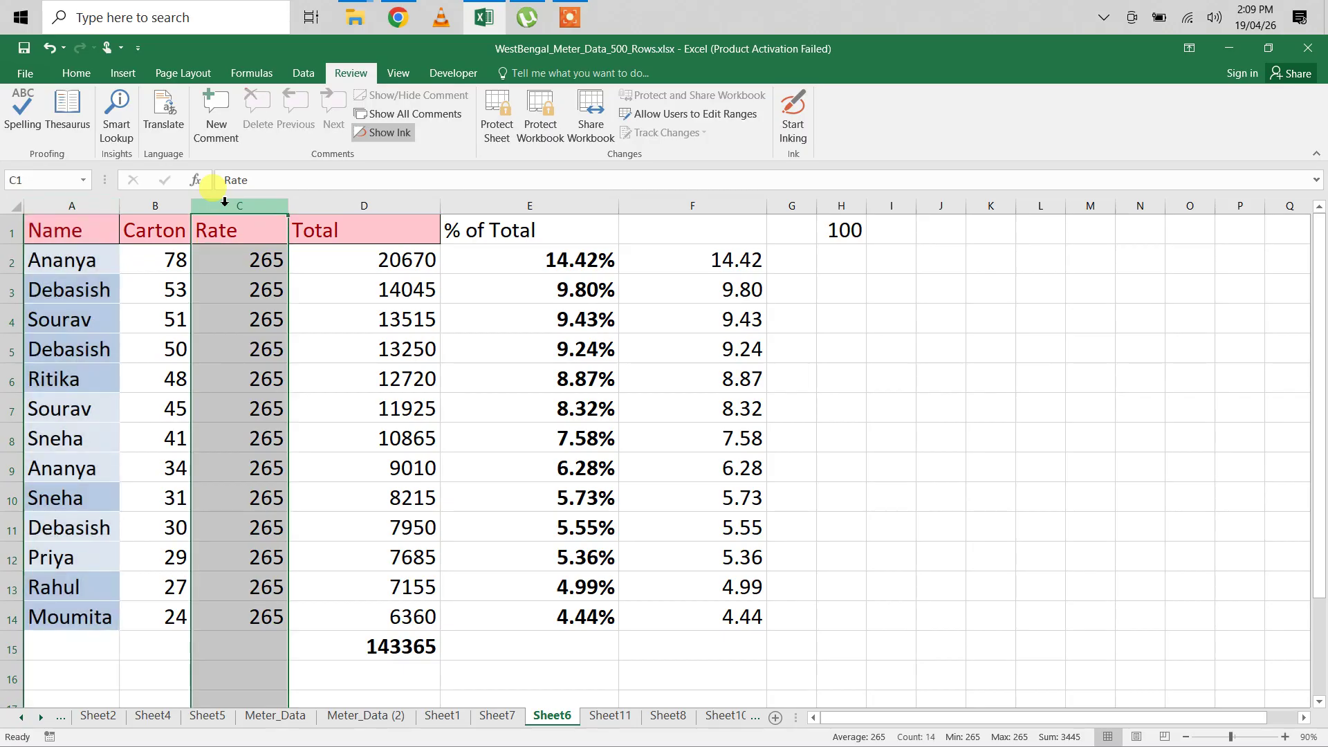
click(102, 205)
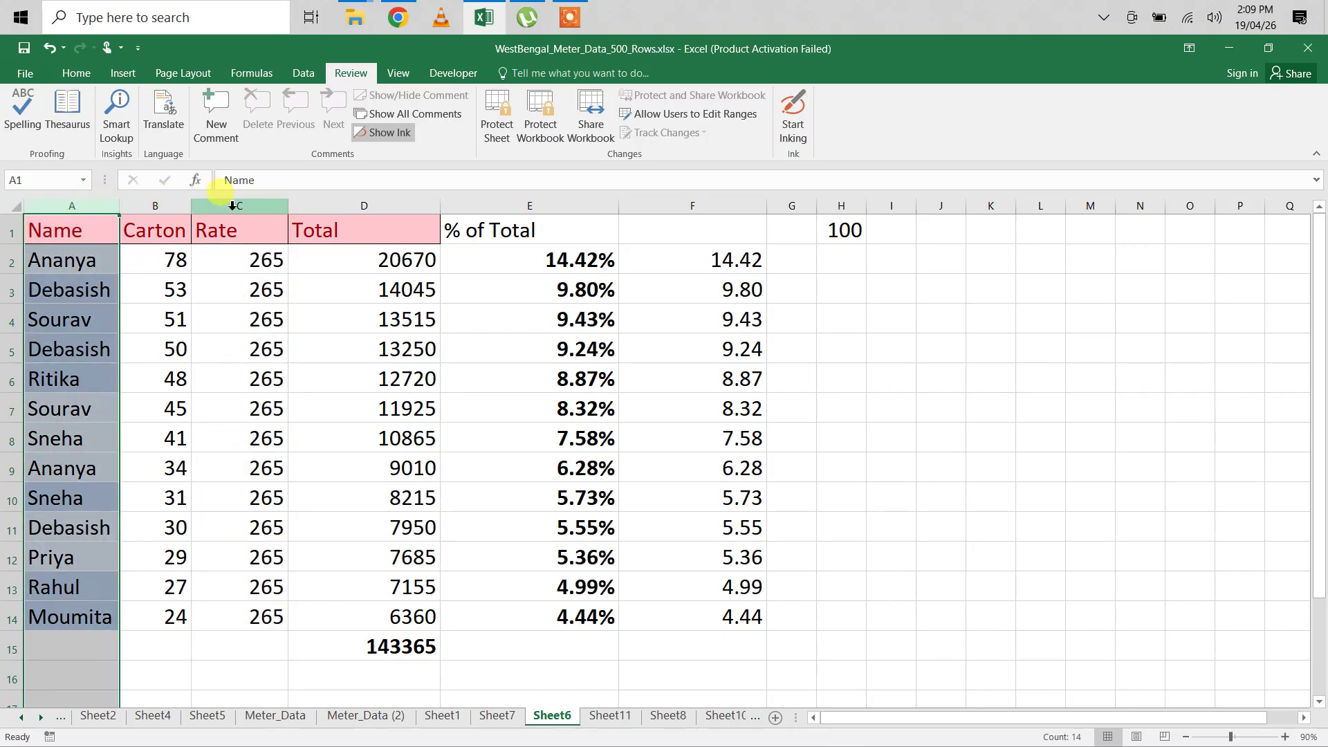
ctrl+click(215, 205)
right_click(229, 206)
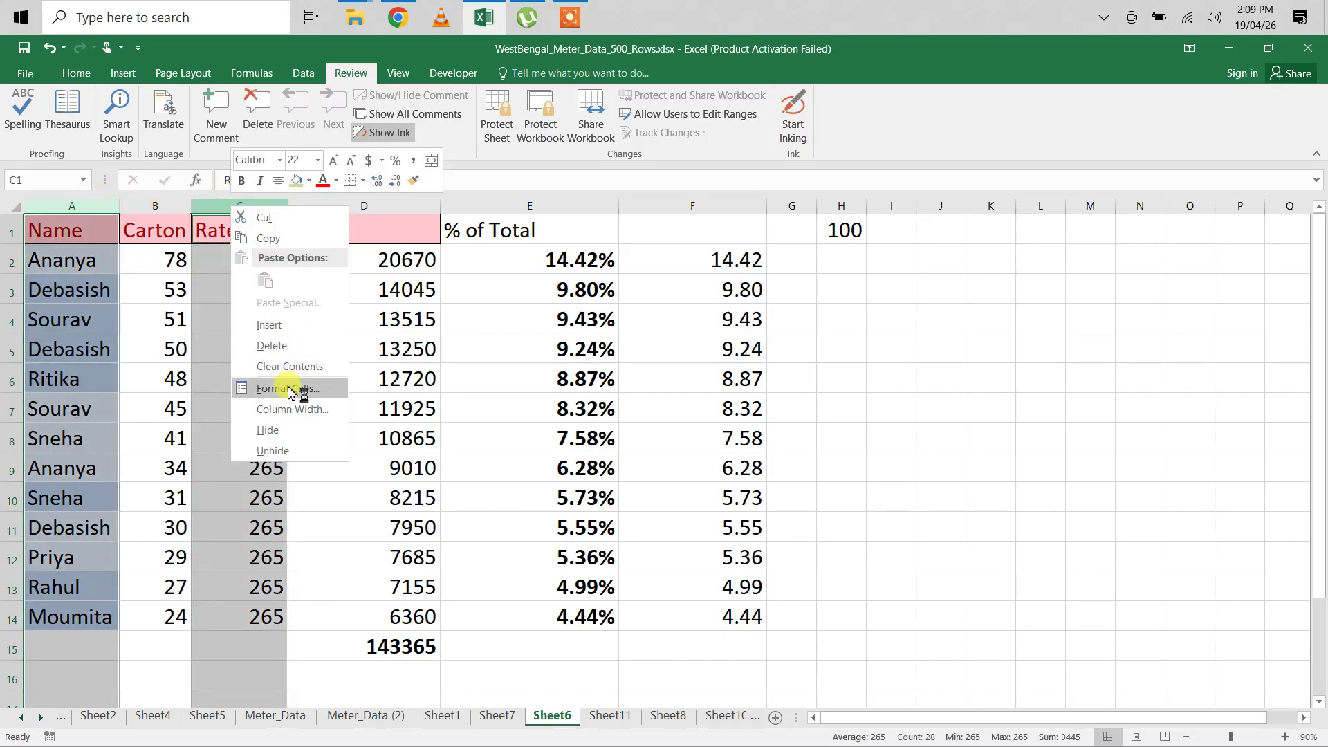
click(289, 389)
click(79, 236)
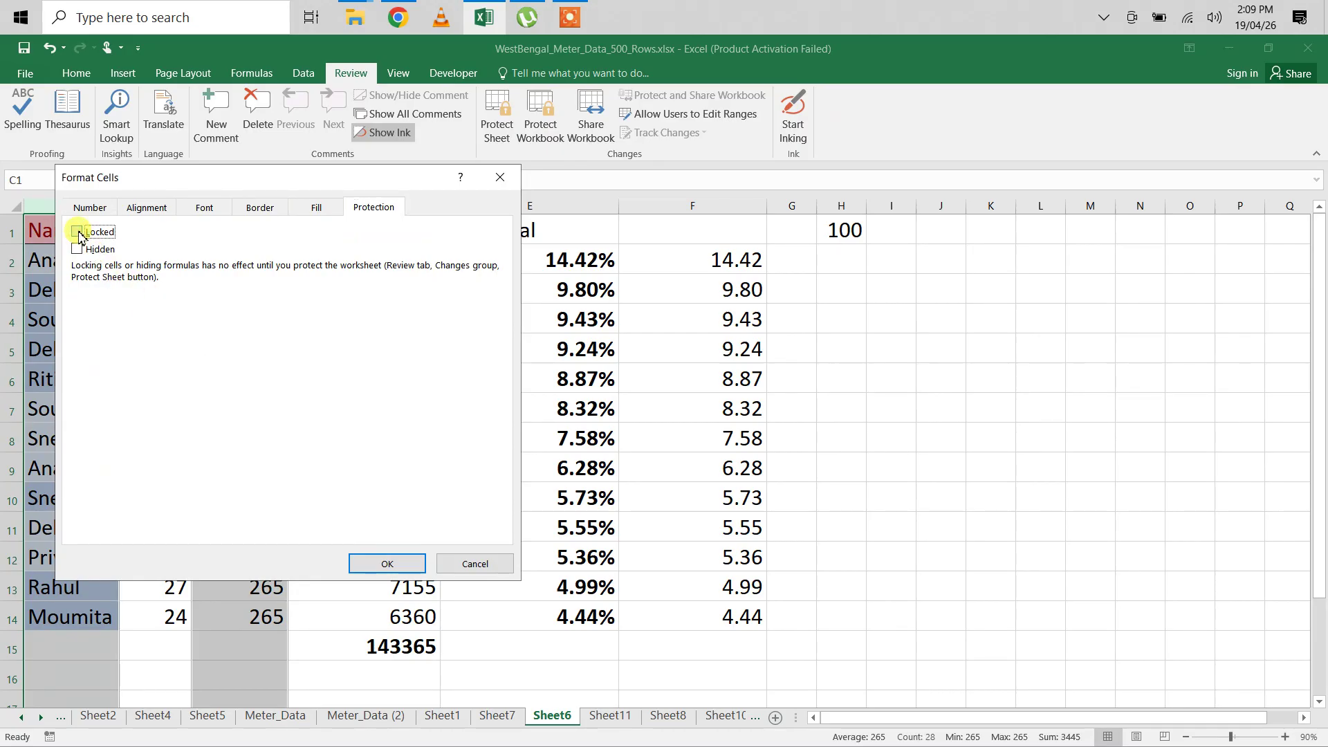
click(387, 563)
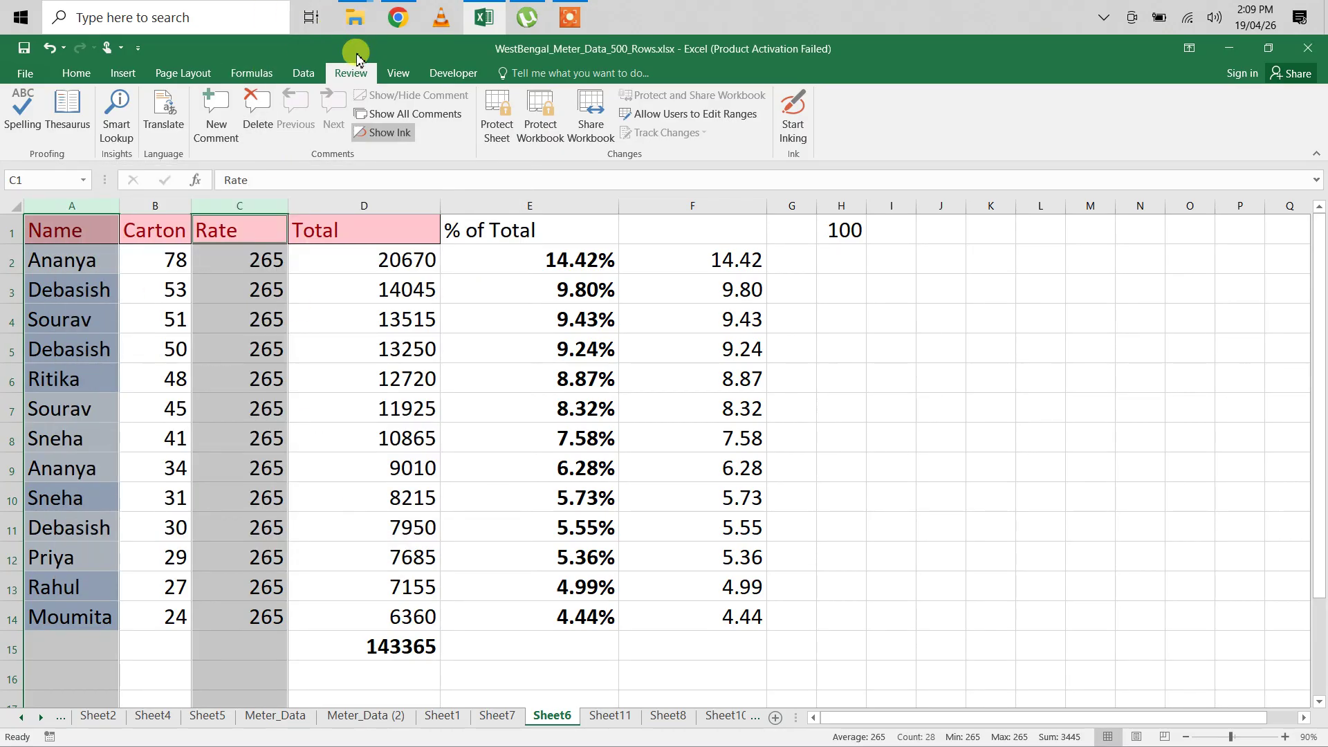
Step: Protect Sheet6 from the Review ribbon, entering and confirming the sheet password
click(499, 132)
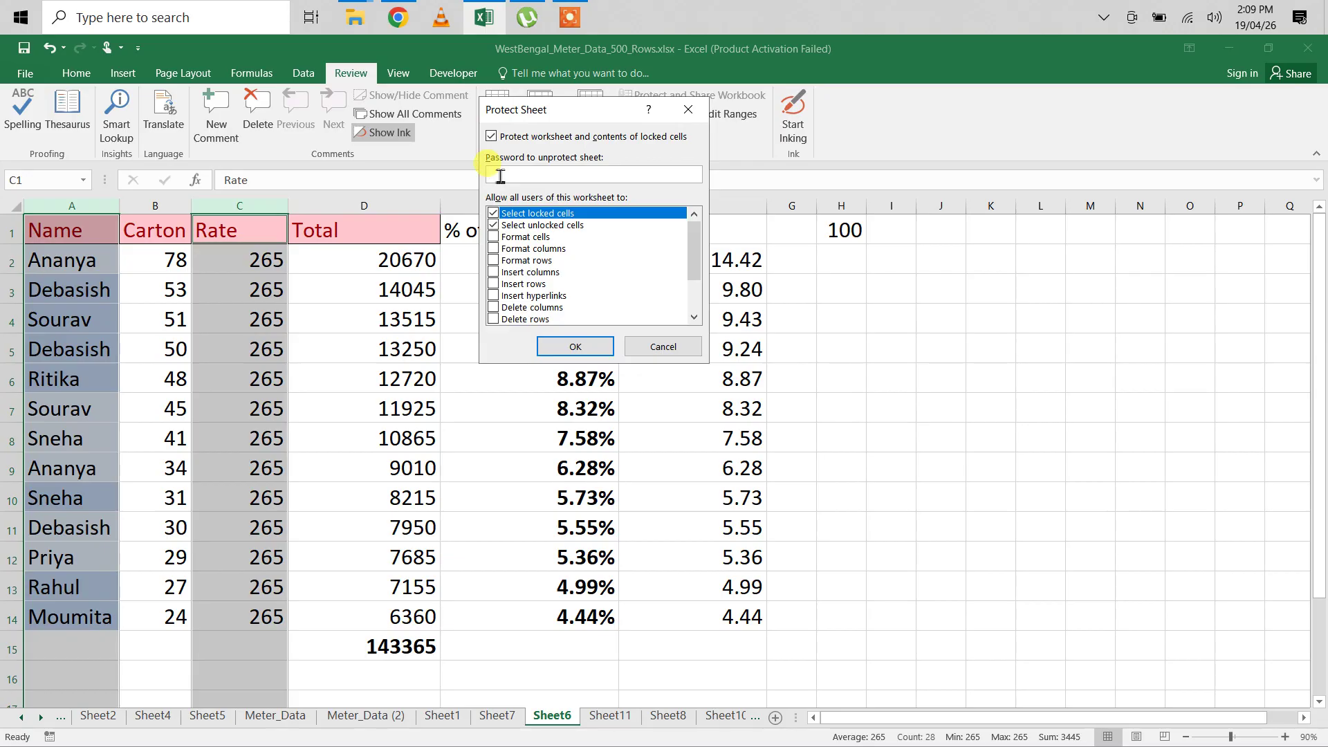
text(123)
click(562, 348)
text(123)
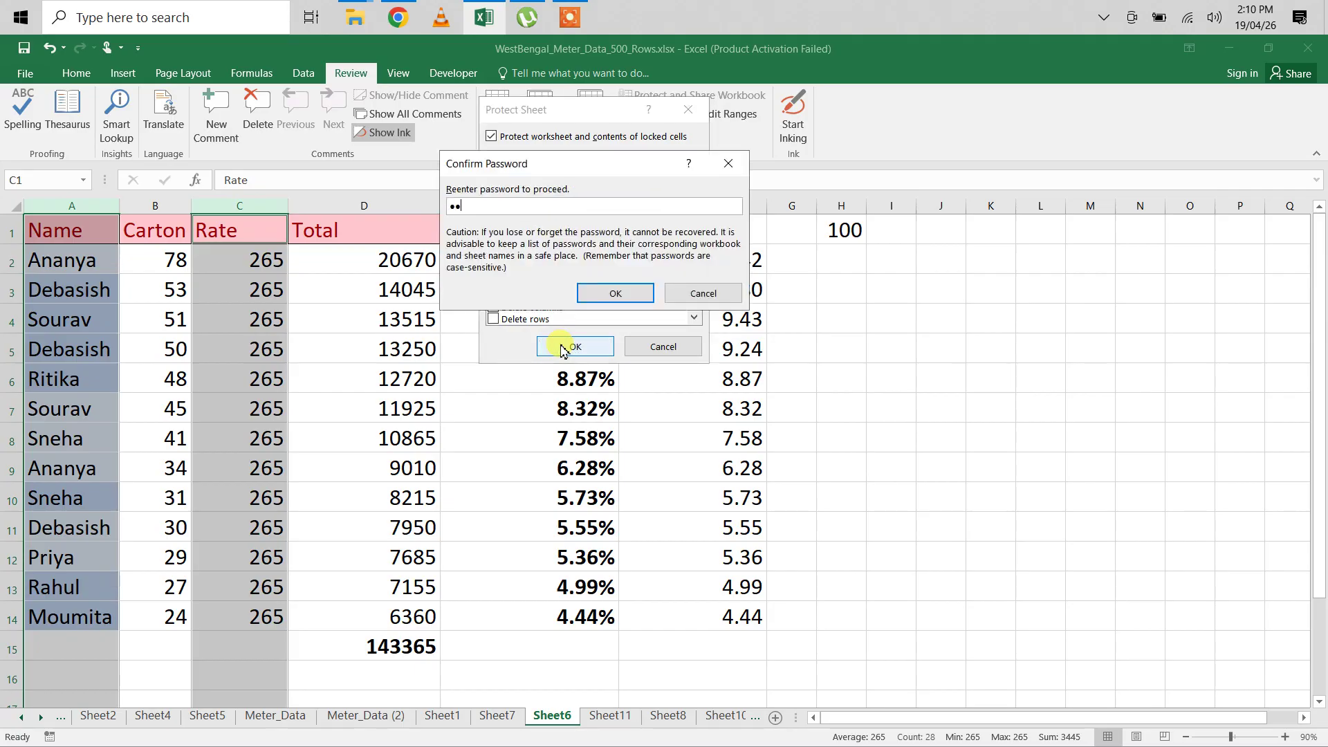
click(611, 290)
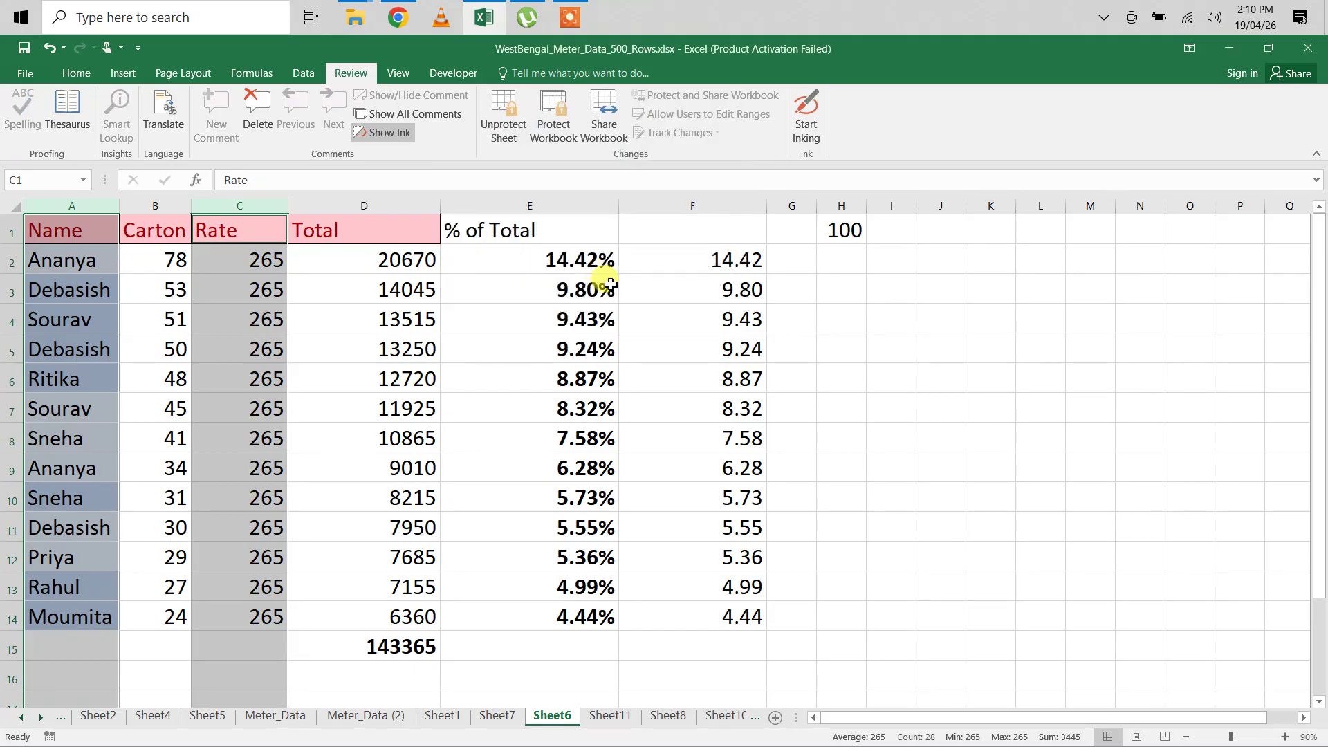
Step: Change the first Carton value in B2 to 98
click(163, 260)
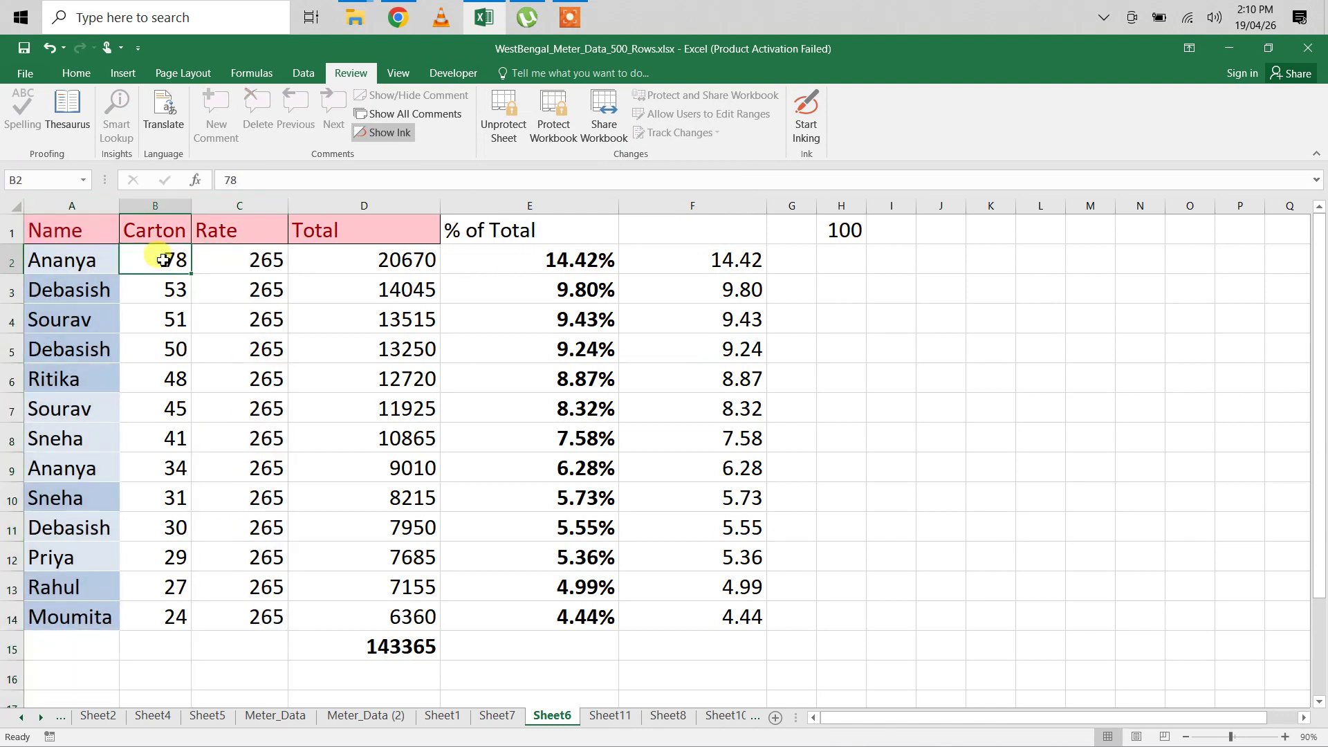
text(98)
key(Return)
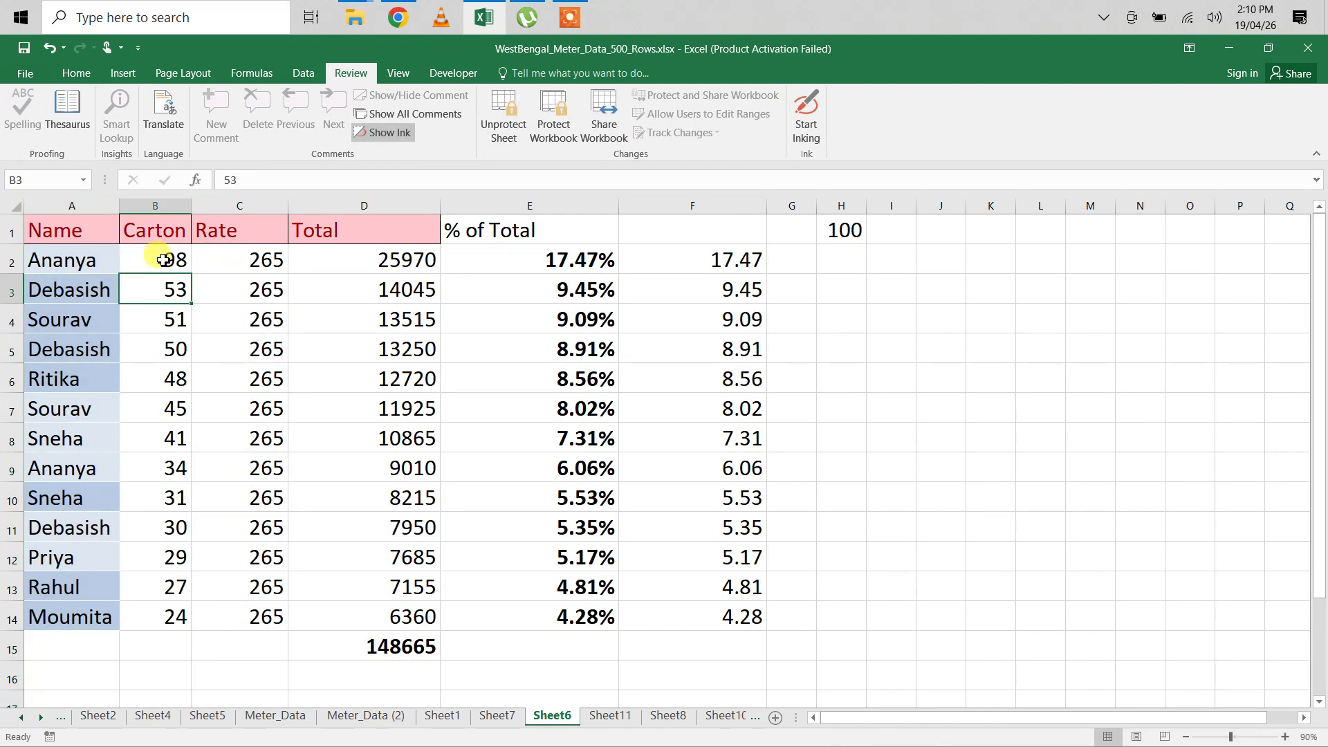
Step: Test that editing Name cell A2 and Rate cell C8 triggers the protected-sheet warning
click(68, 263)
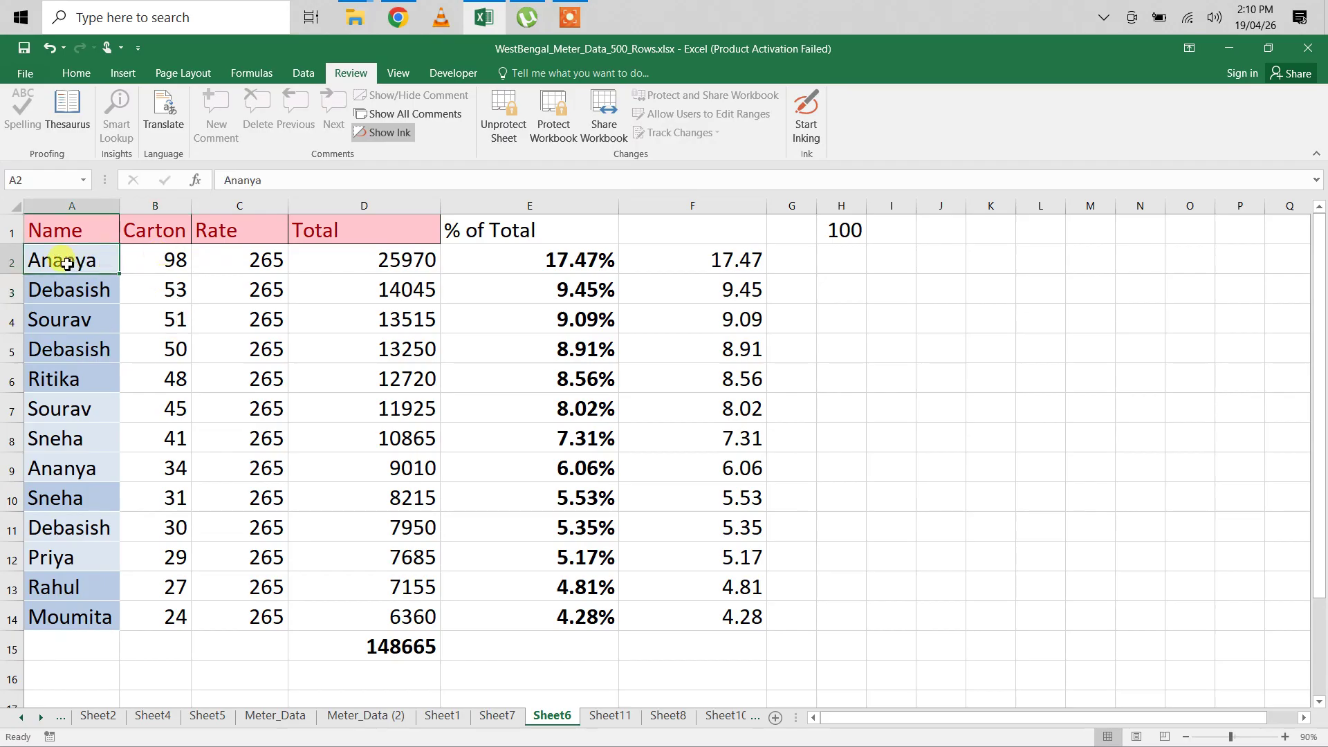
double_click(67, 263)
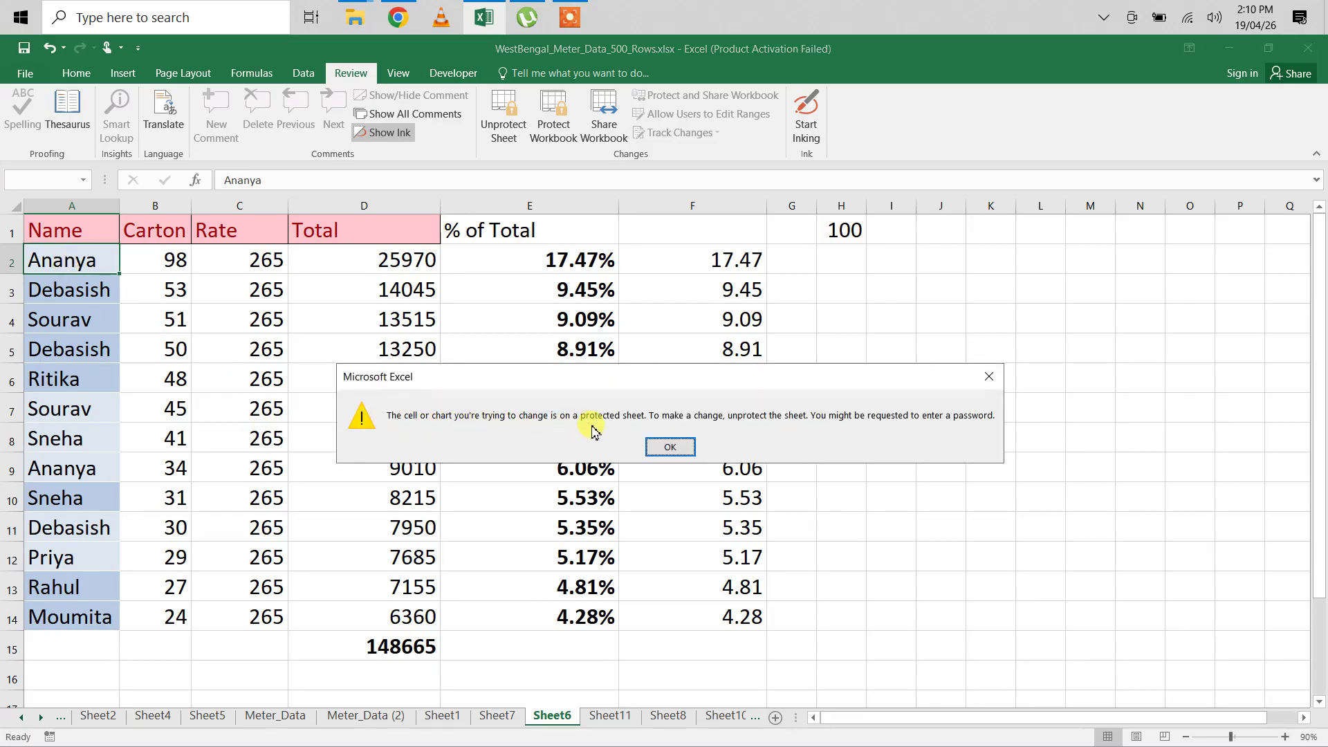
click(673, 448)
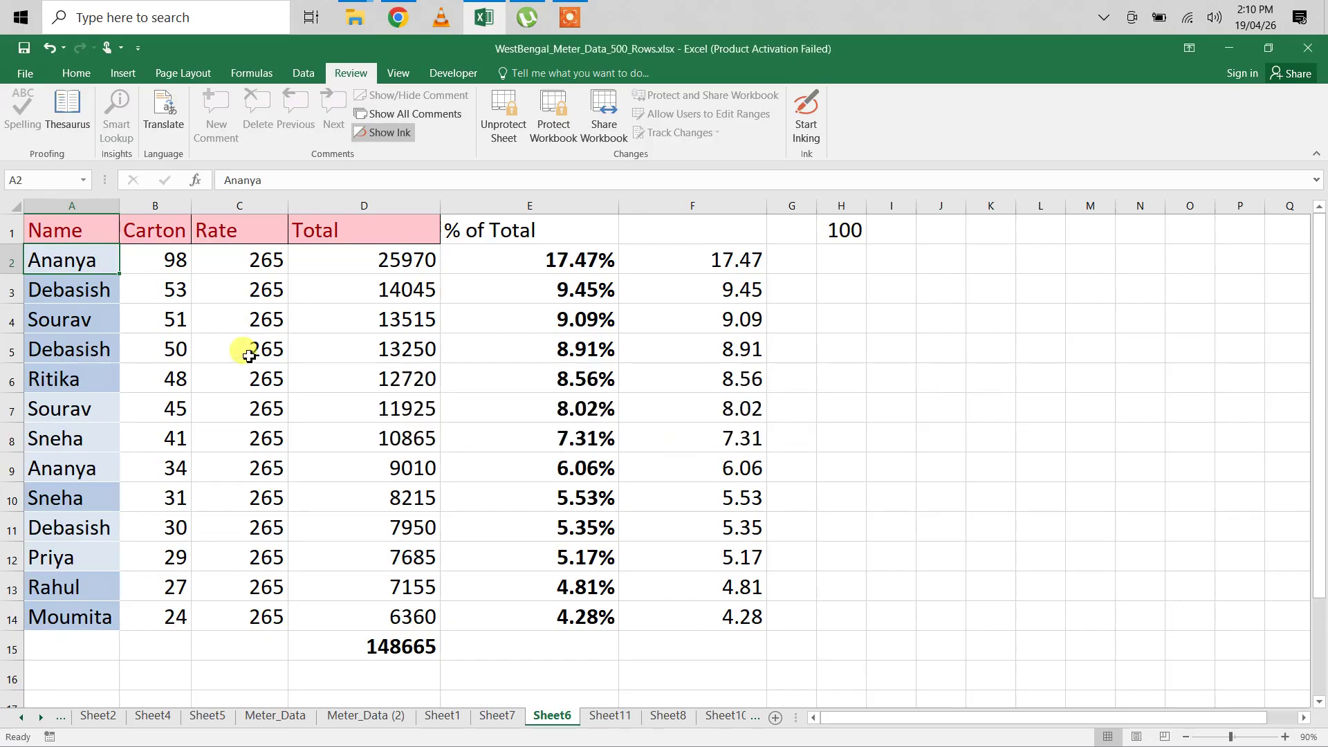
click(251, 443)
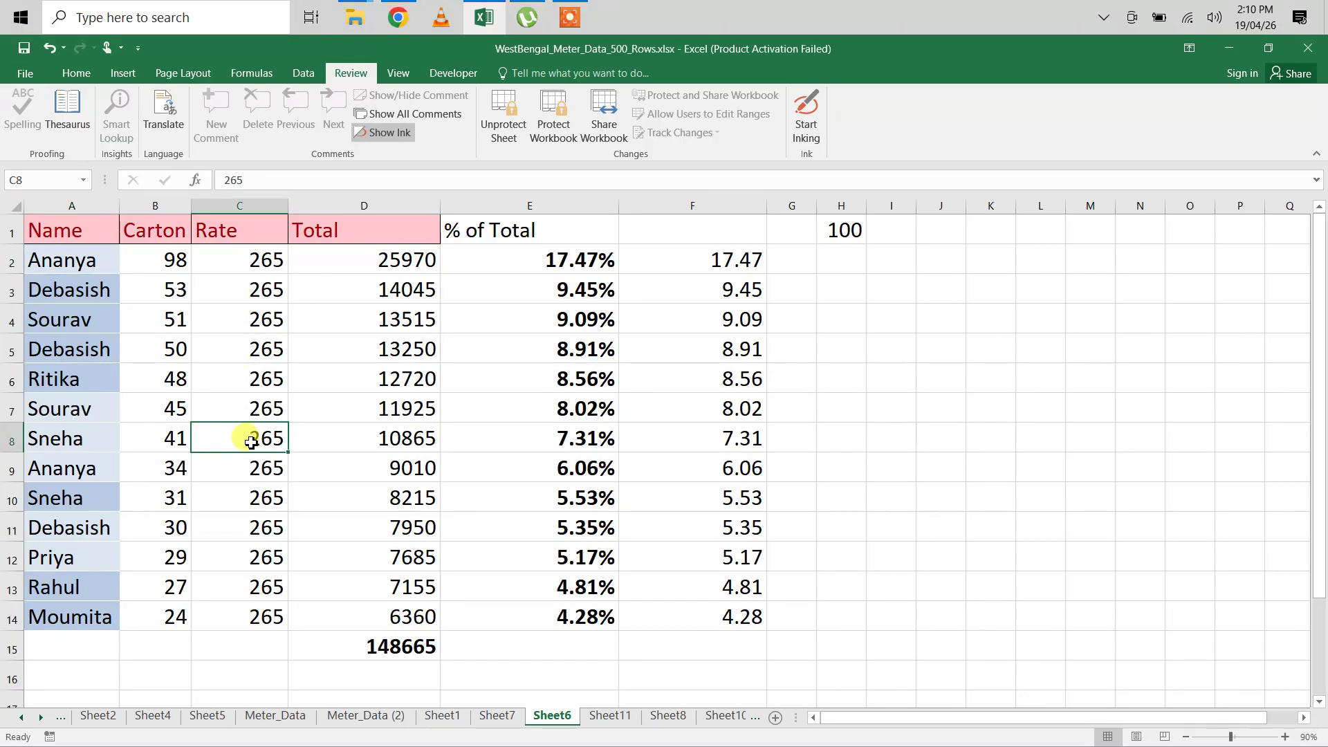
double_click(250, 443)
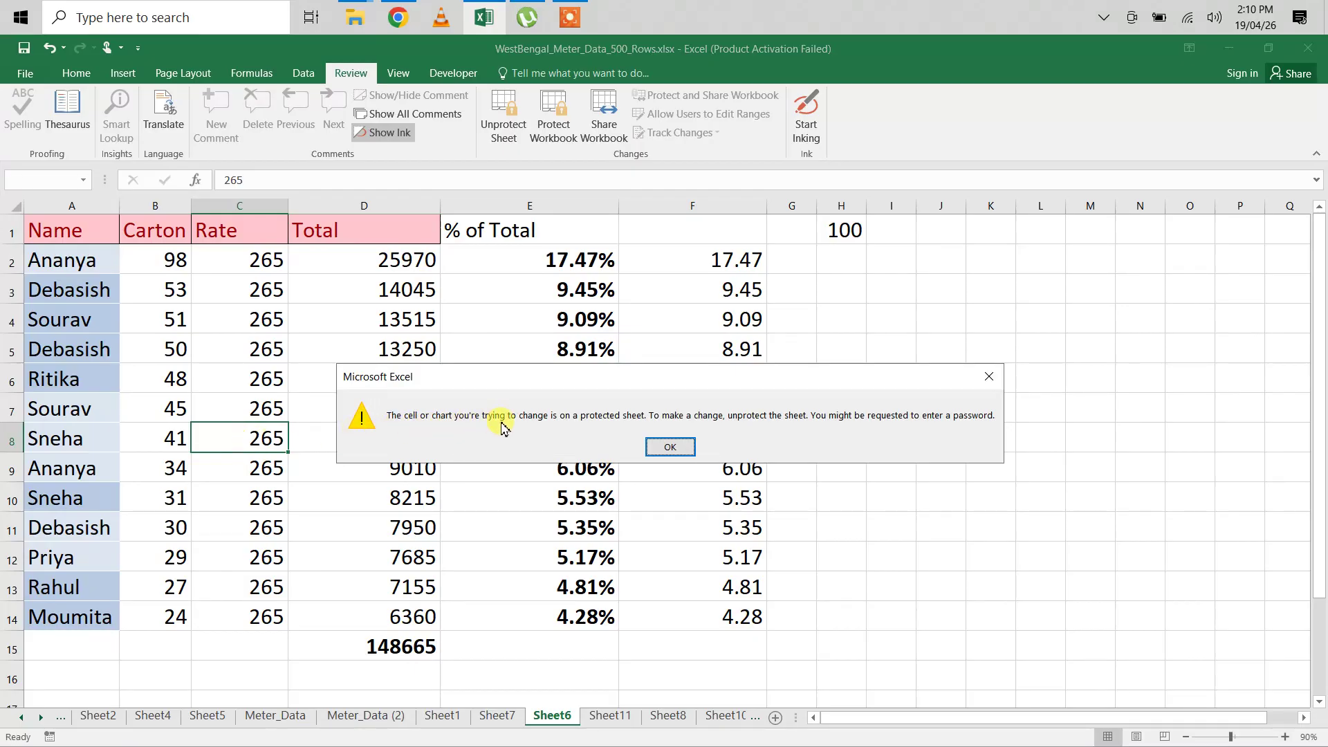
click(669, 448)
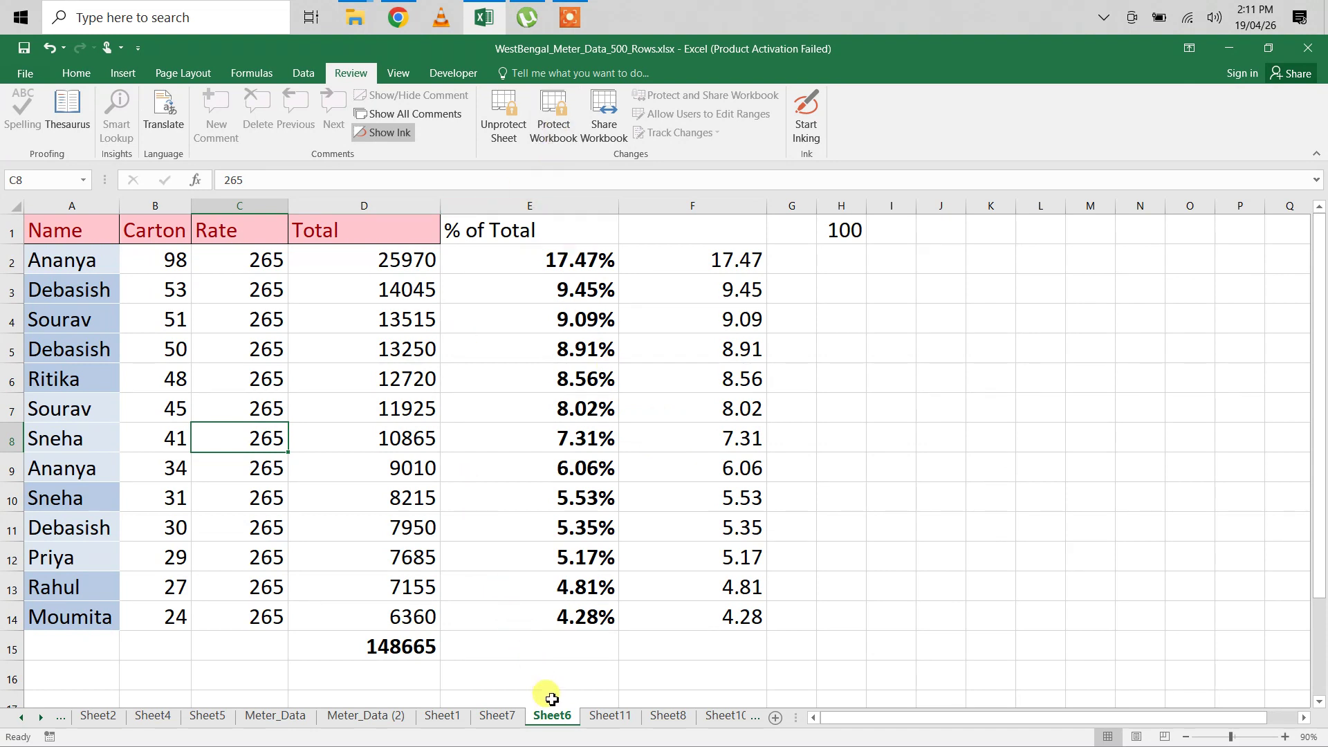
Step: Unprotect Sheet6 from its tab menu by entering the password
right_click(553, 723)
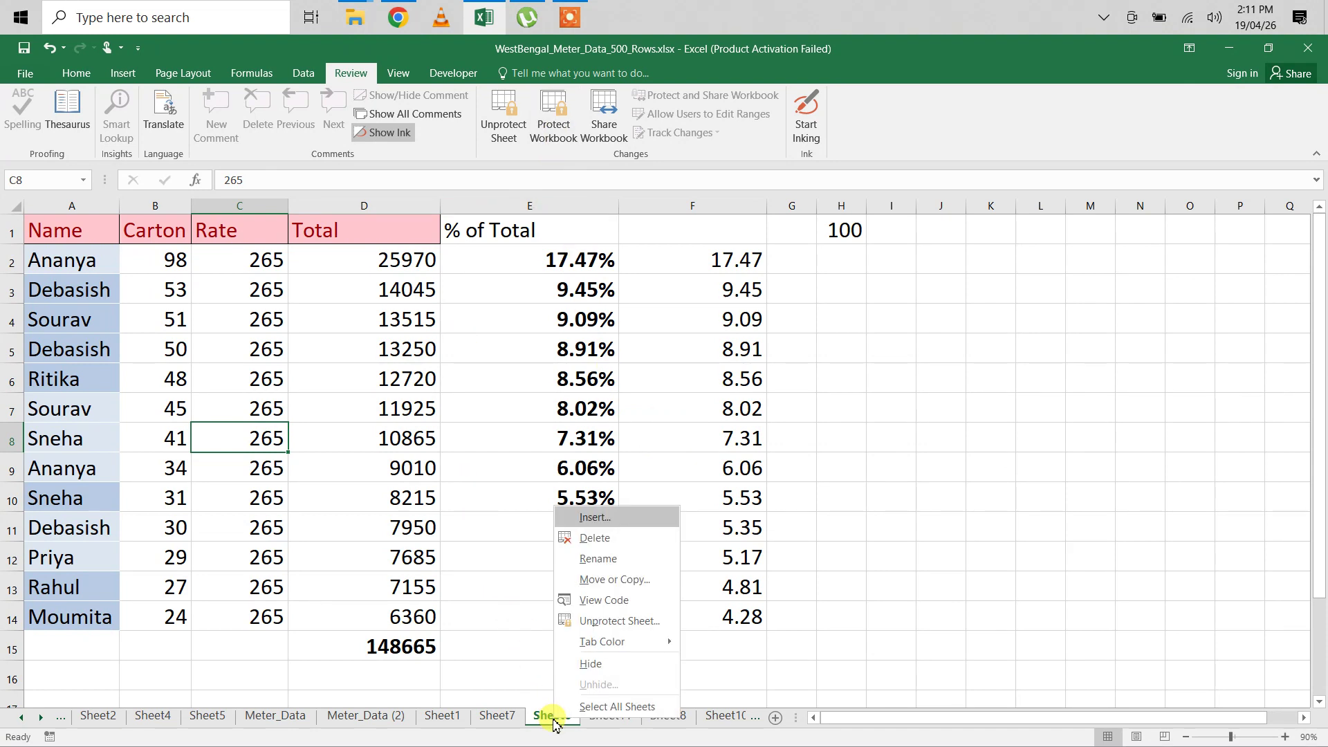
click(596, 621)
text(123)
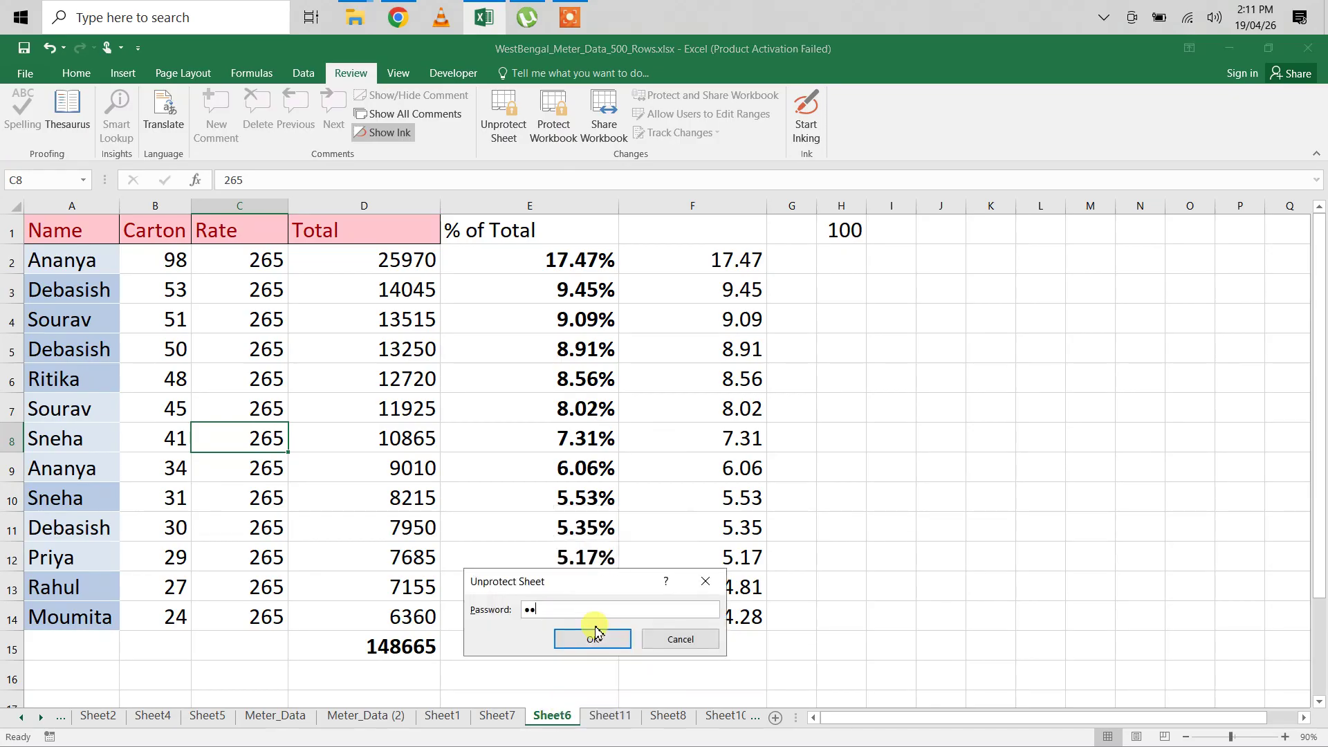
click(595, 637)
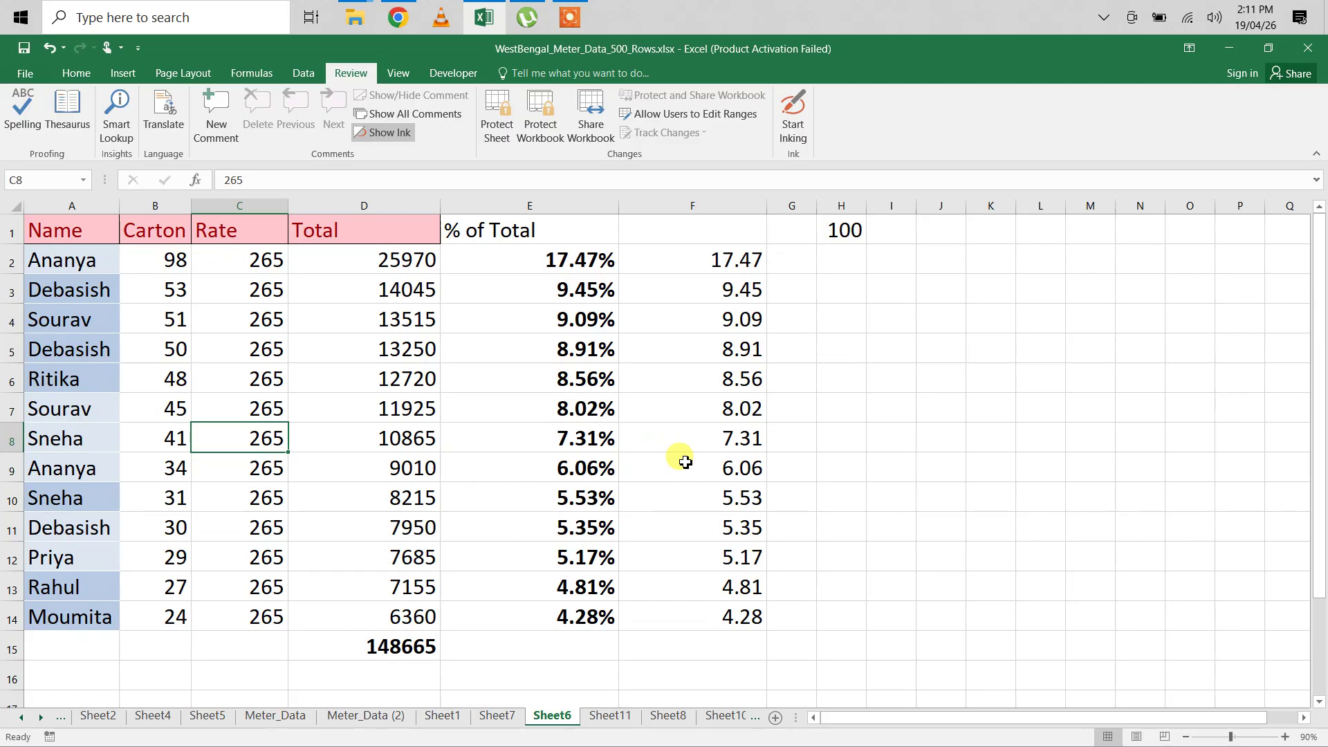
right_click(553, 715)
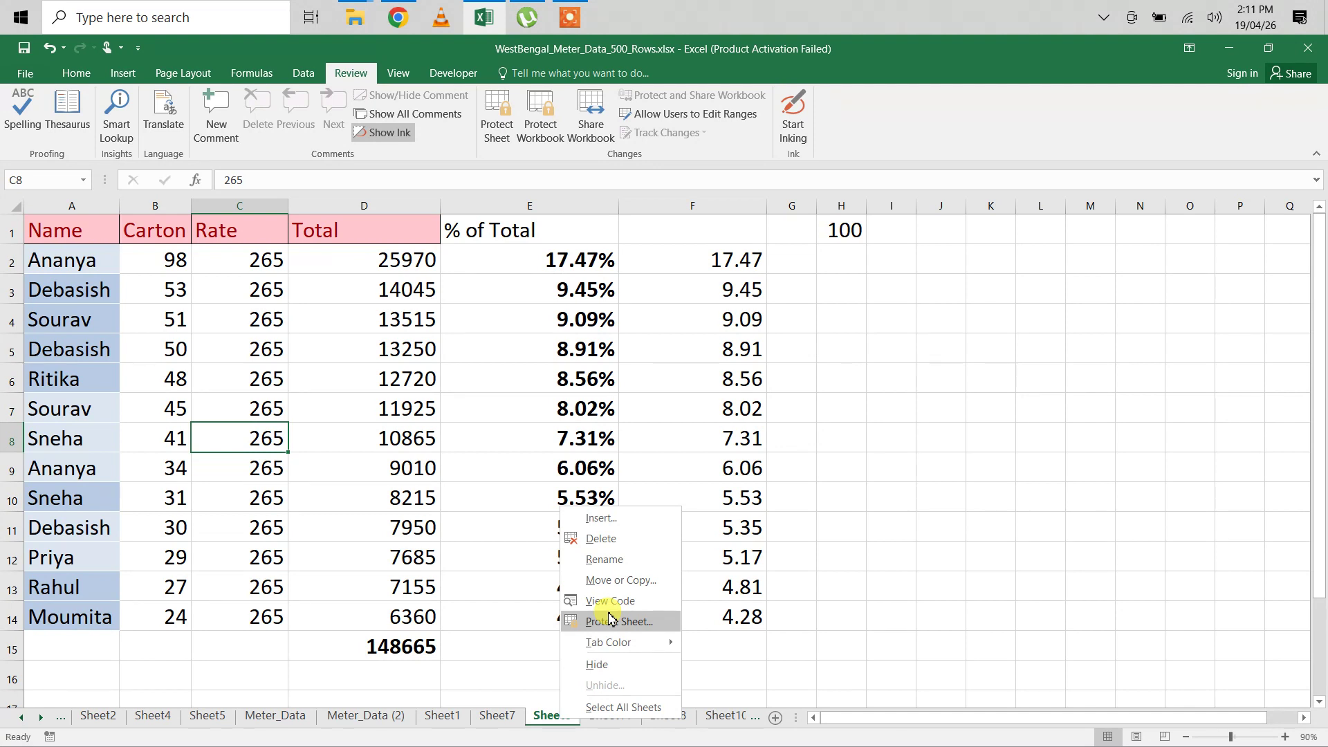
click(292, 460)
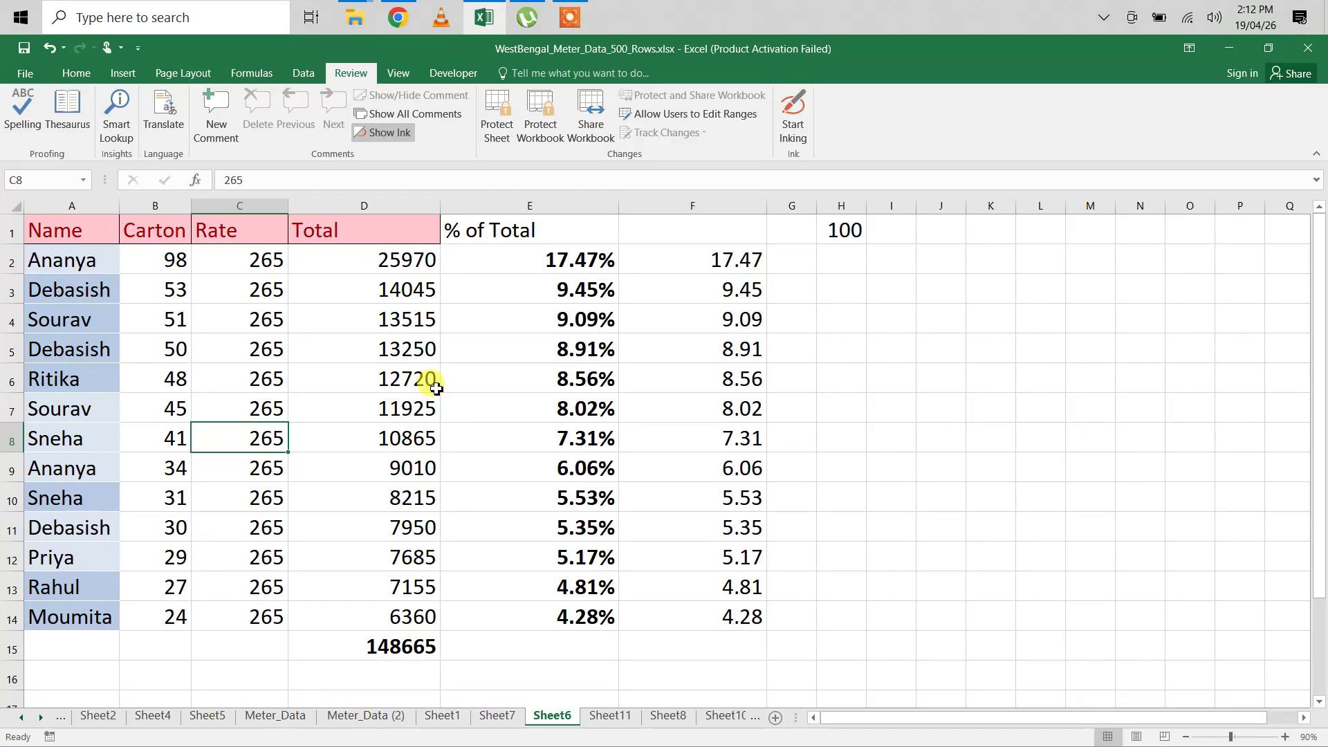
Step: Set the Carton value in B7 to 23
click(59, 415)
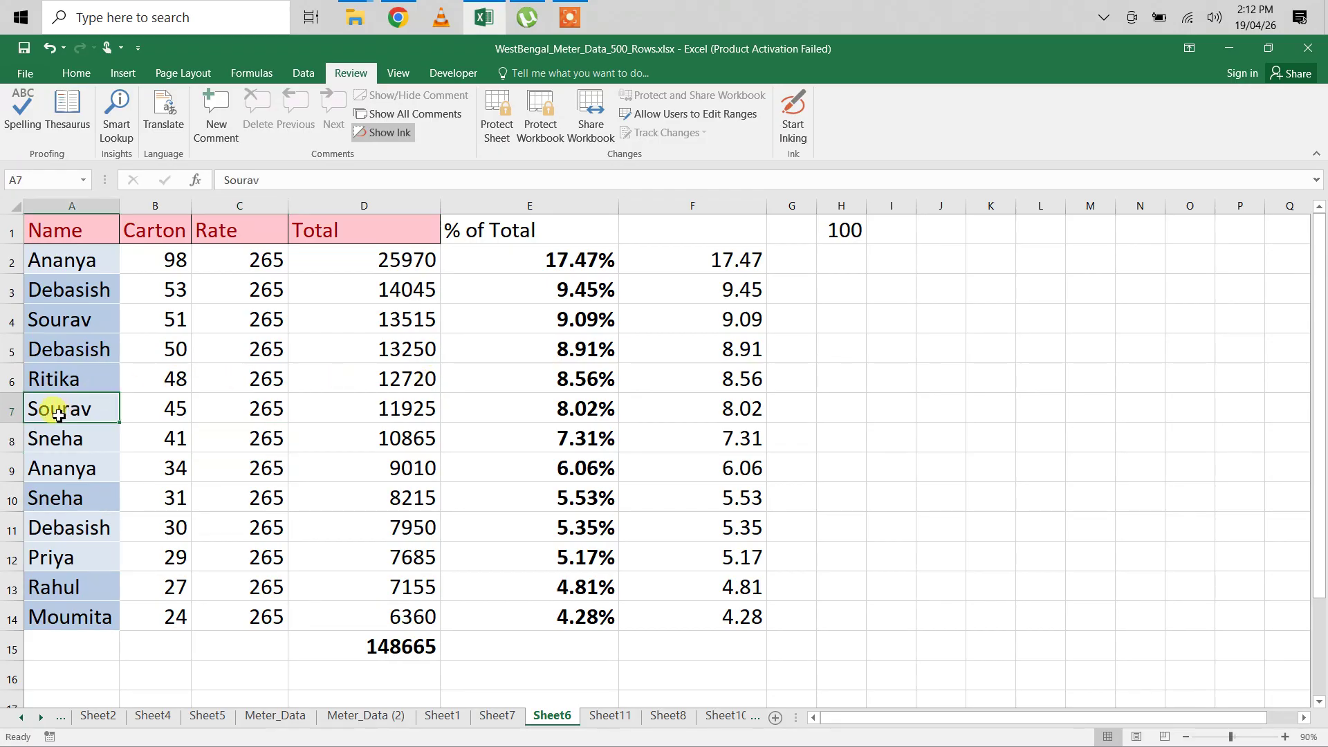
click(175, 414)
text(23)
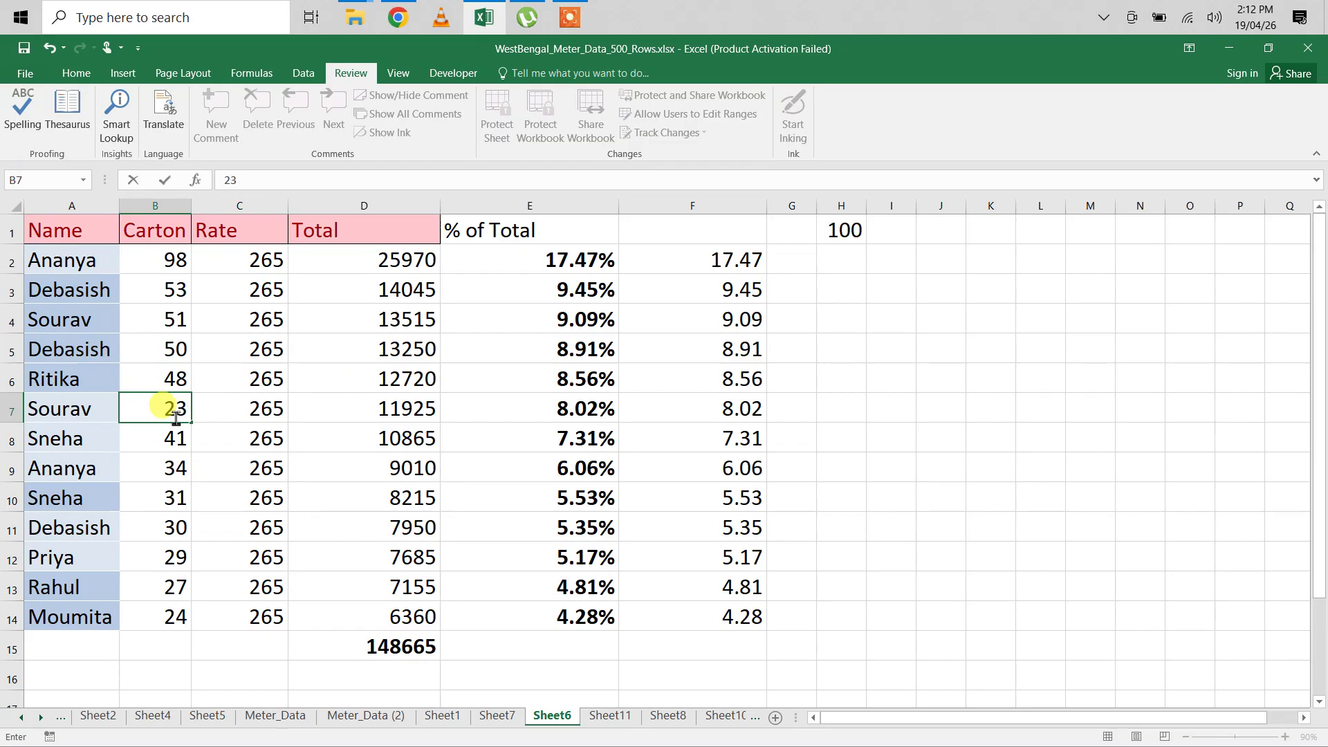
click(167, 465)
Step: Replace the name in cell A9 with a new person's name
click(54, 473)
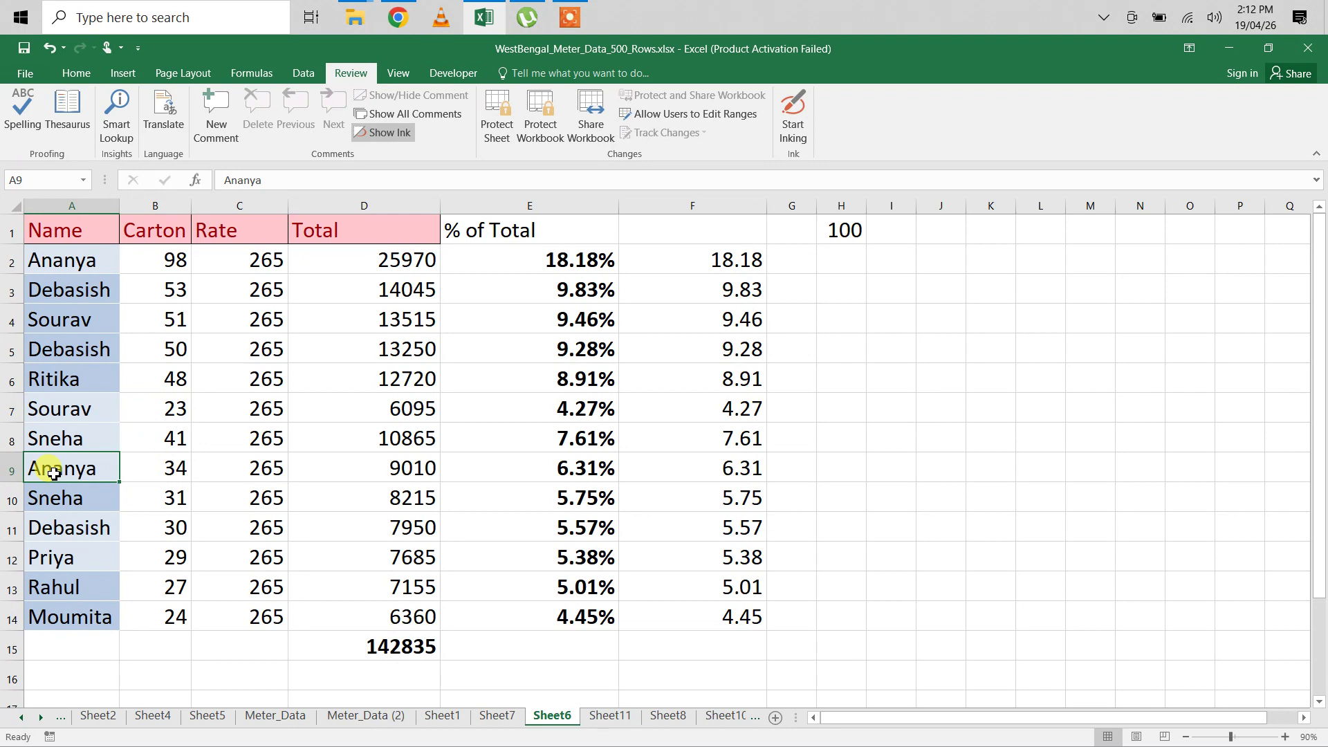
text(Deb)
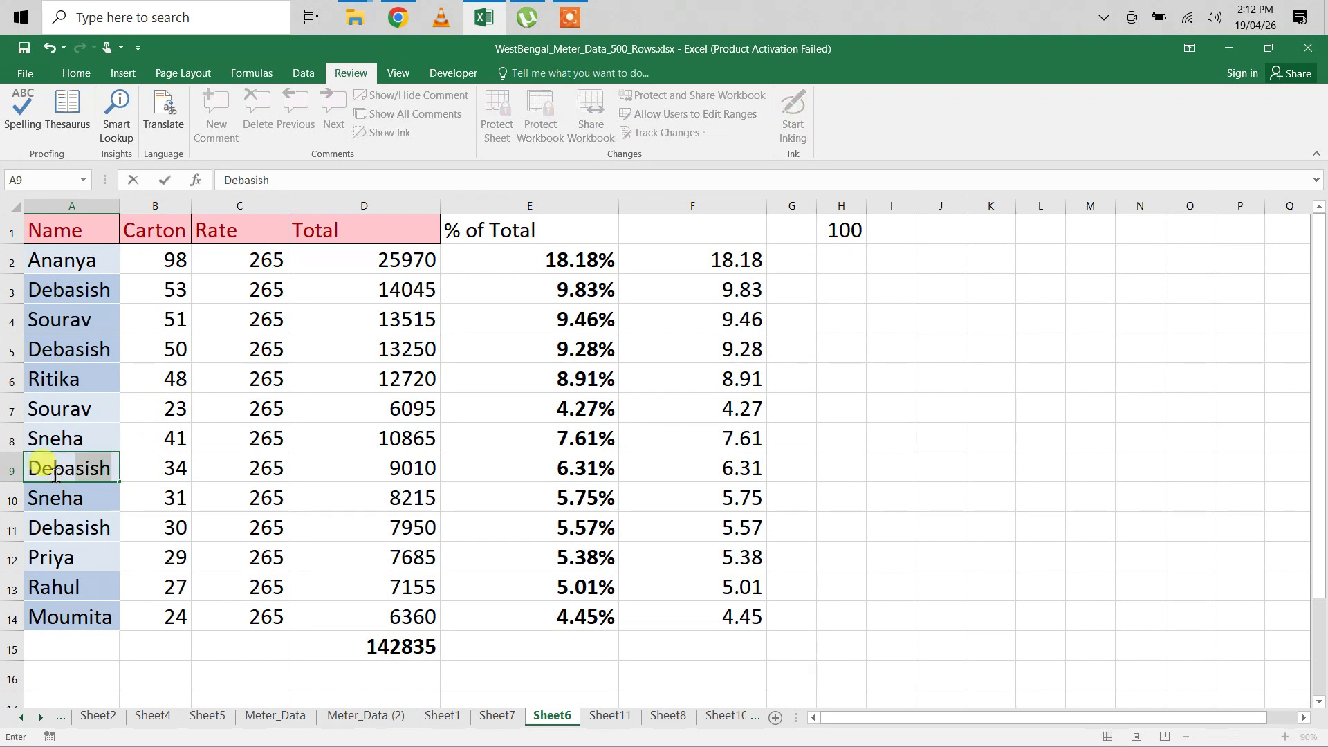
text(anjan)
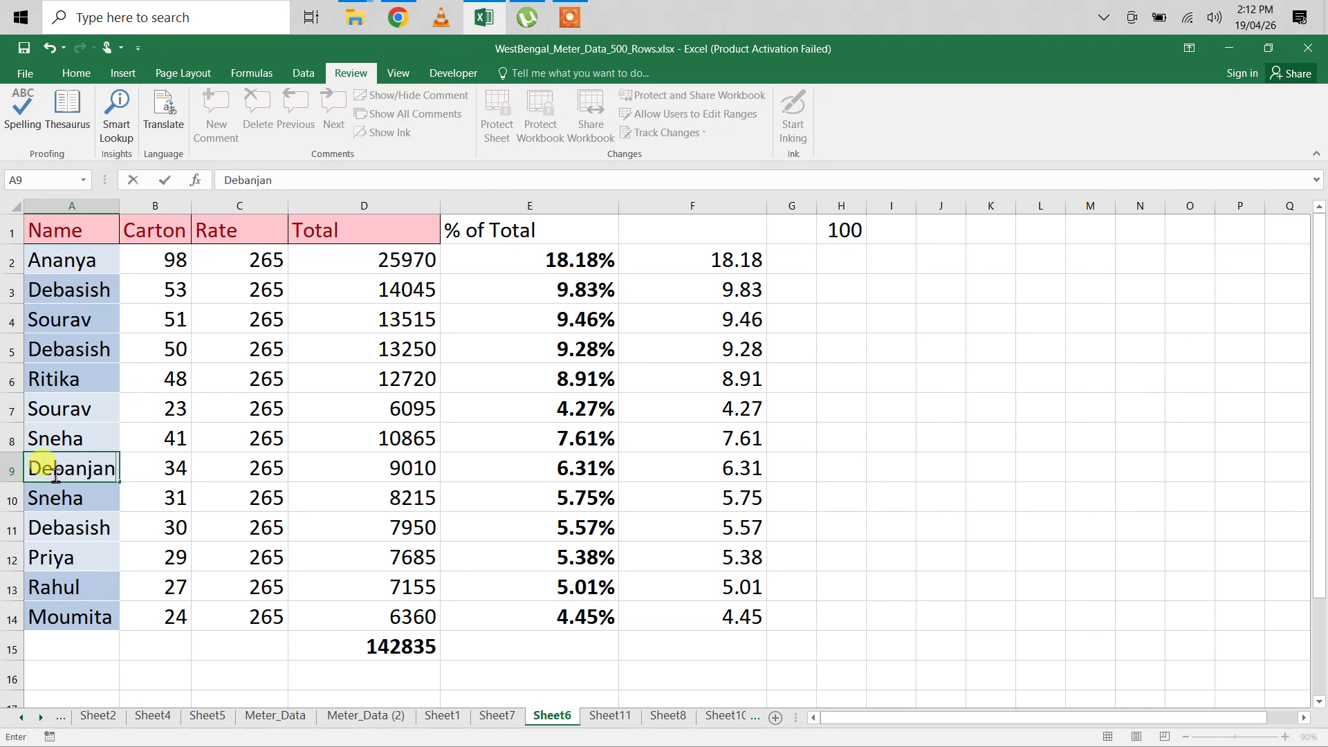
key(Return)
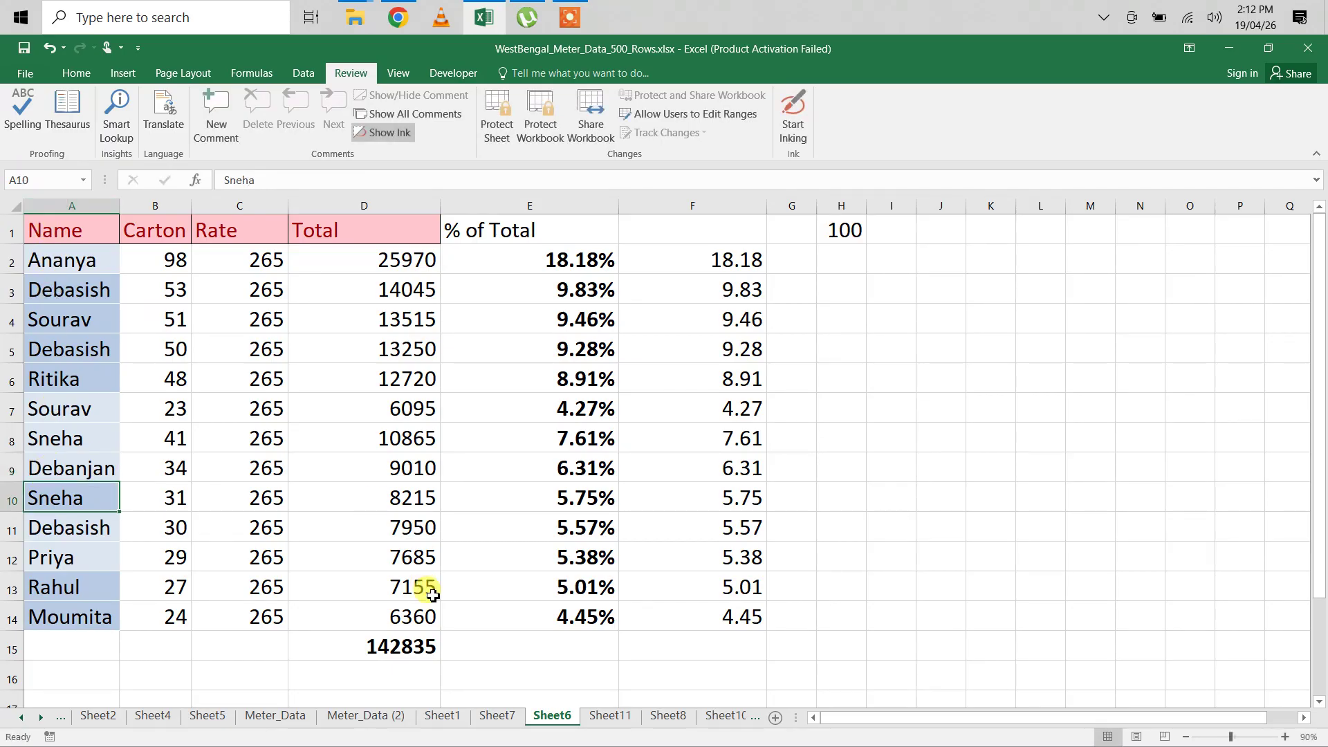
Step: Mark the Name (A) and Rate (C) columns as Locked in Format Cells
click(88, 205)
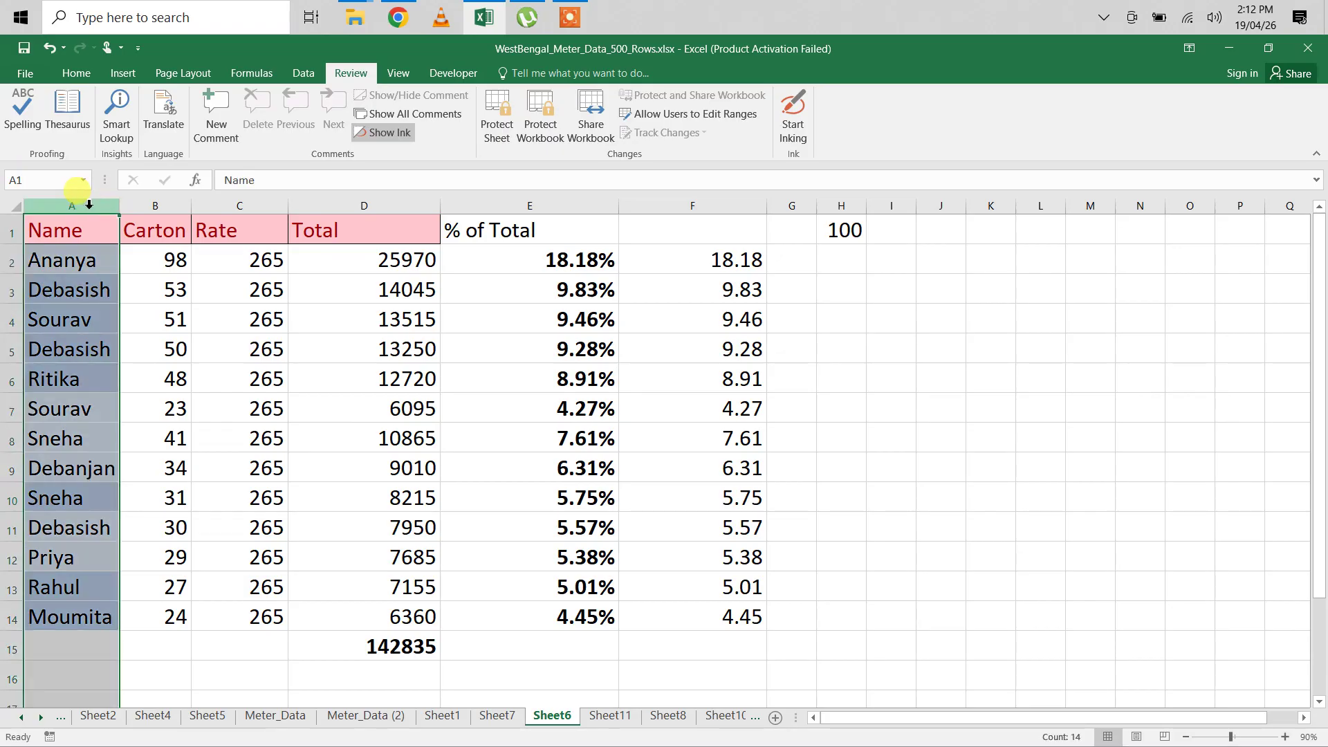
ctrl+click(241, 208)
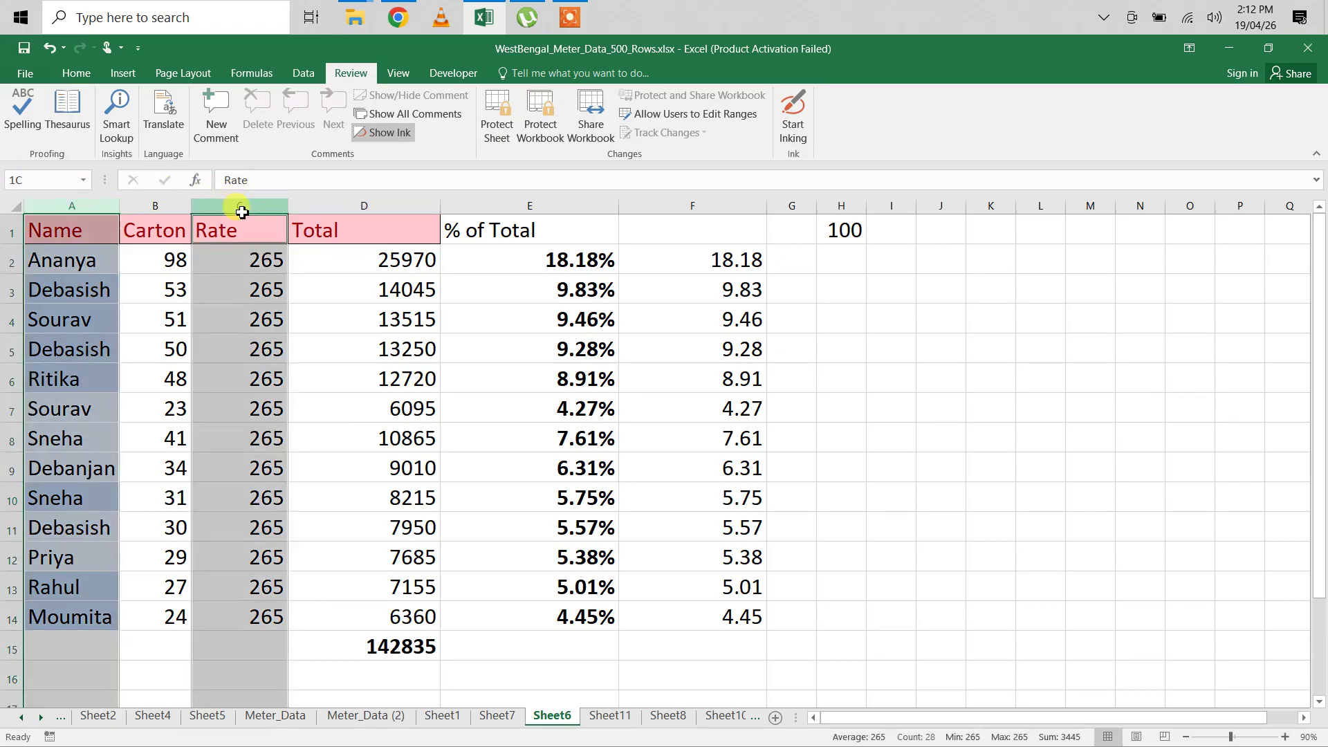
right_click(241, 212)
click(294, 392)
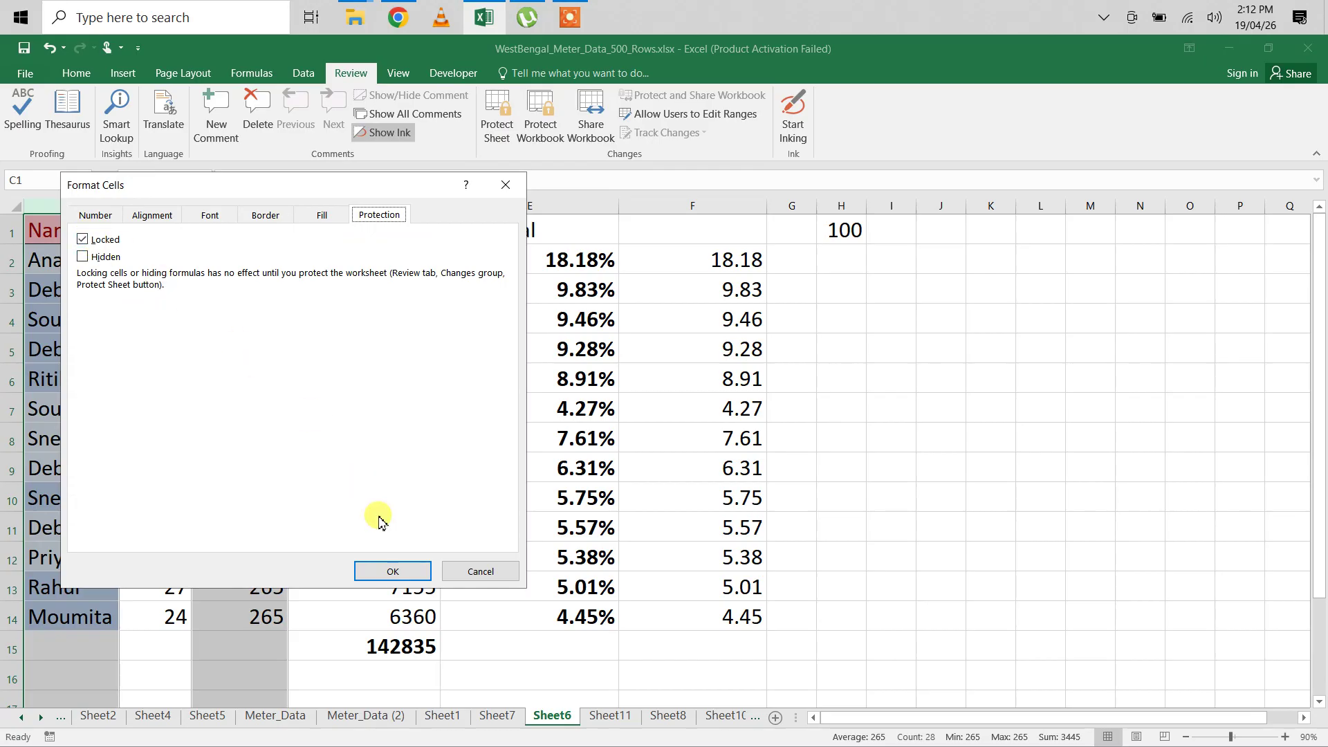
click(388, 570)
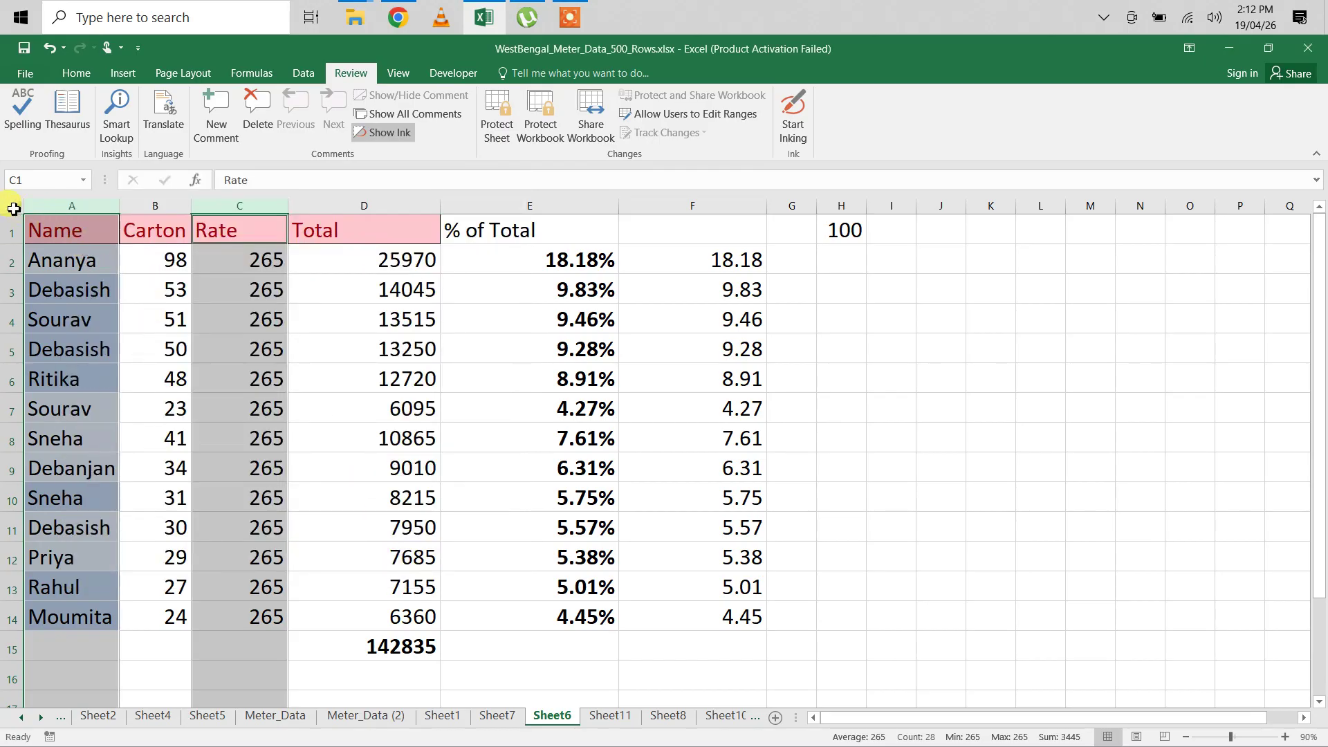
Step: Re-protect Sheet6 with the password entered and confirmed
click(14, 208)
click(456, 306)
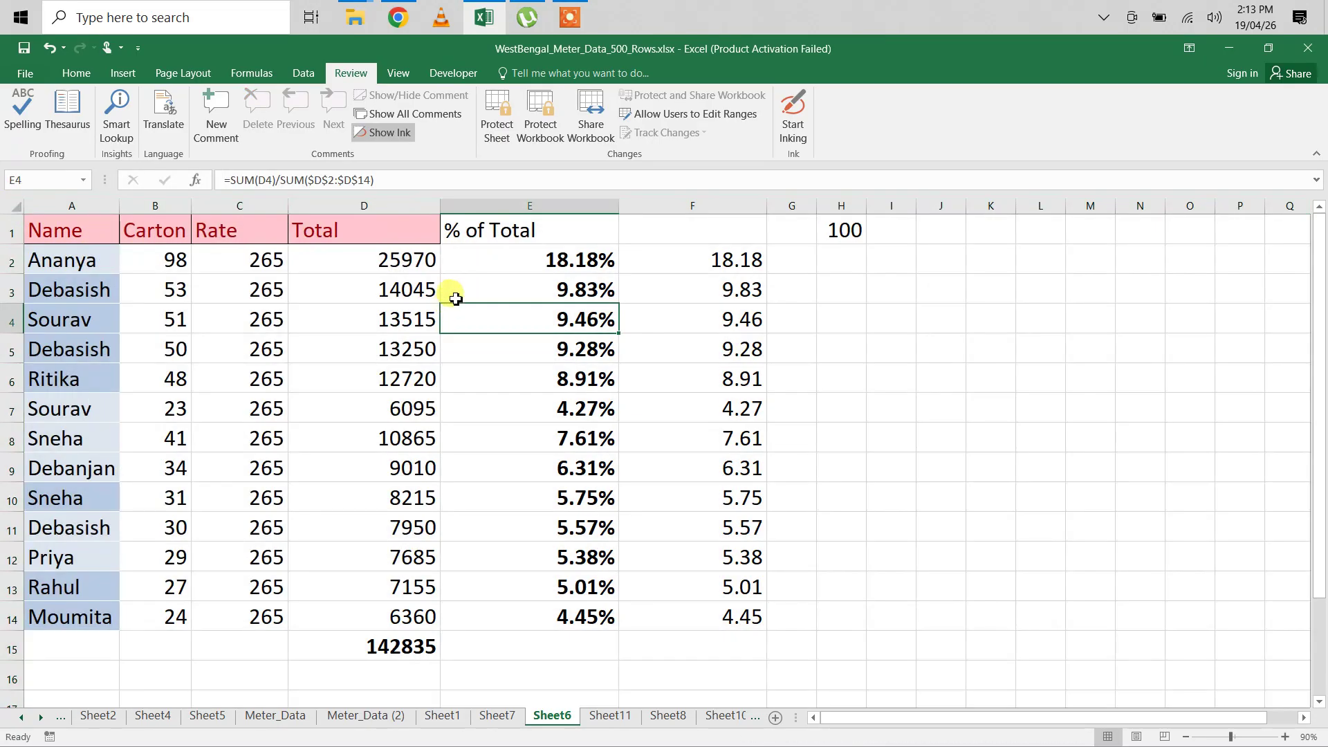
click(497, 116)
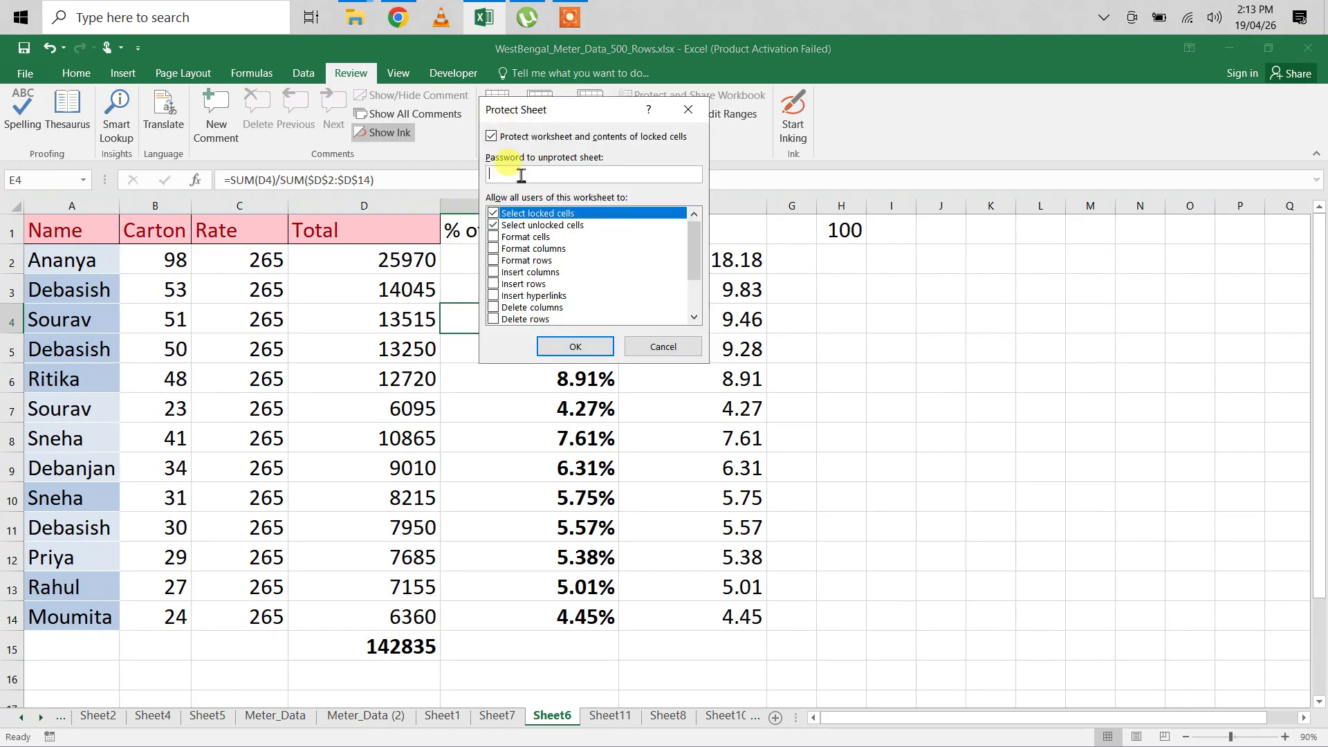
text(123)
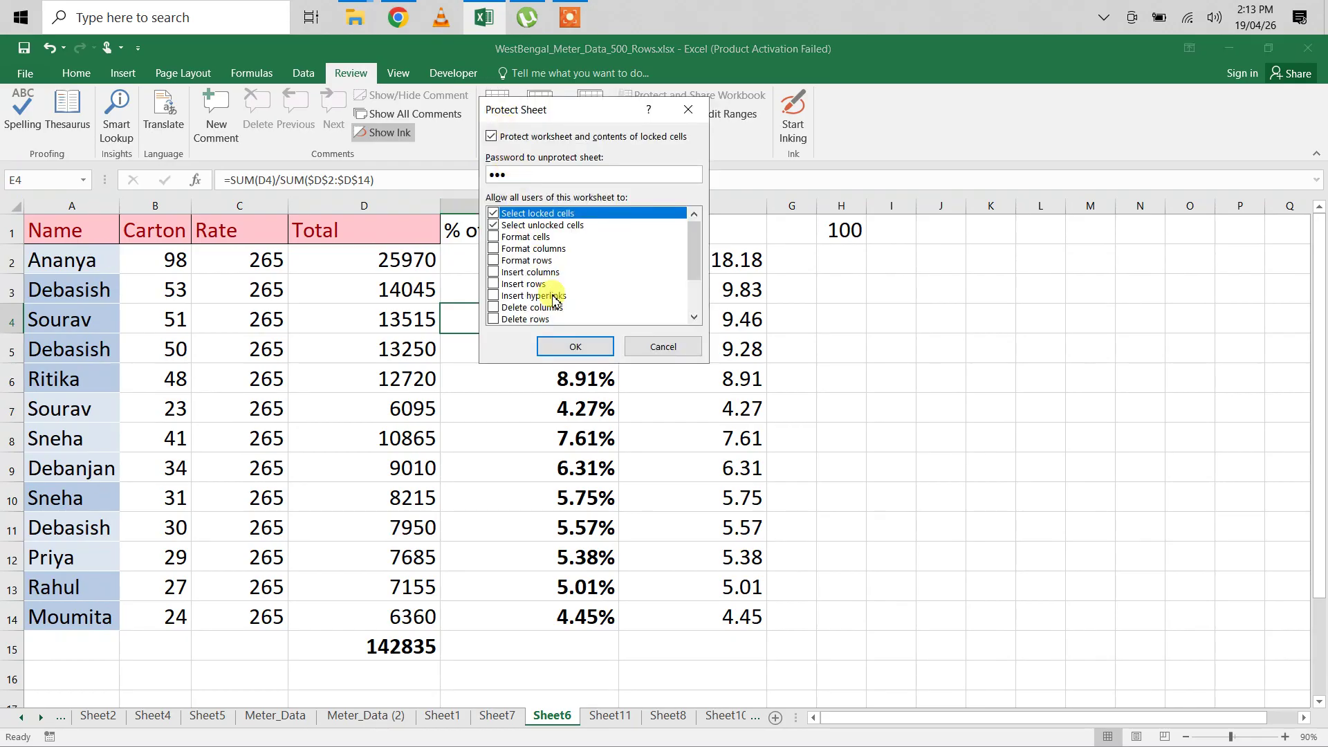
click(573, 348)
text(1)
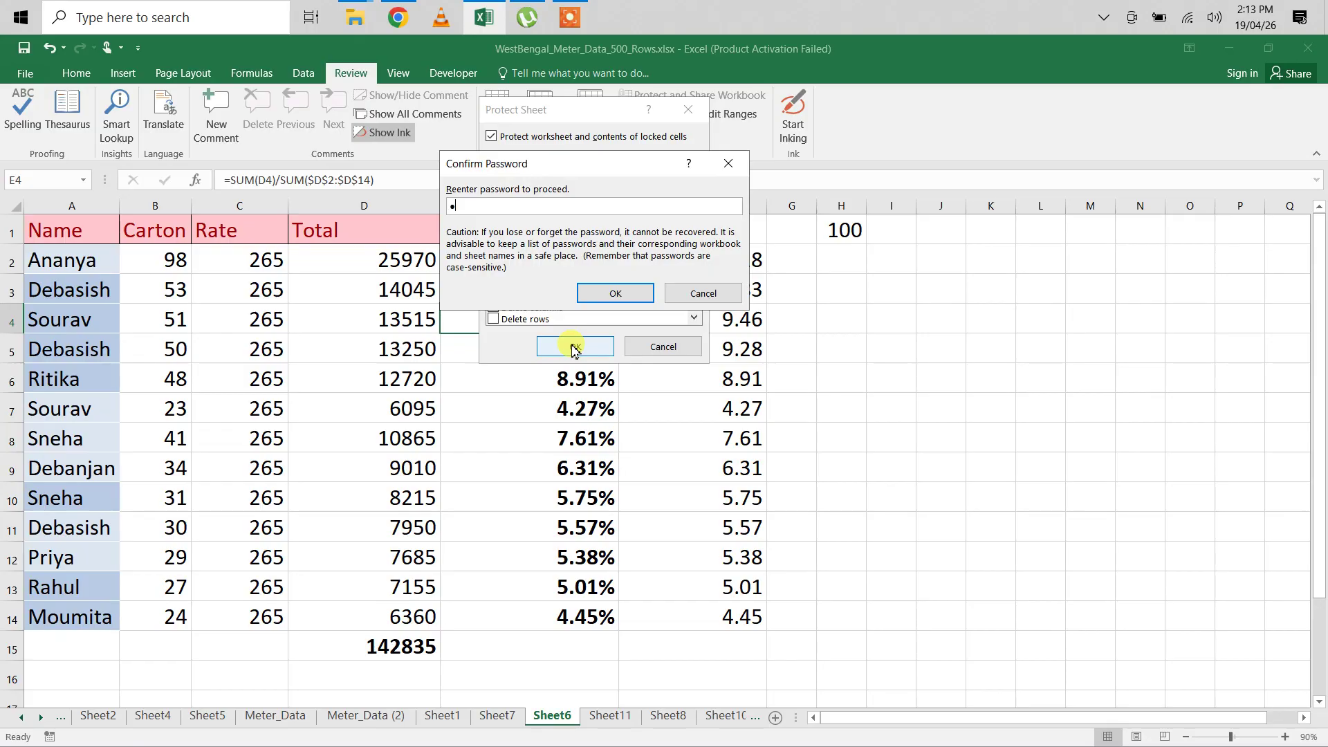
text(23)
click(601, 290)
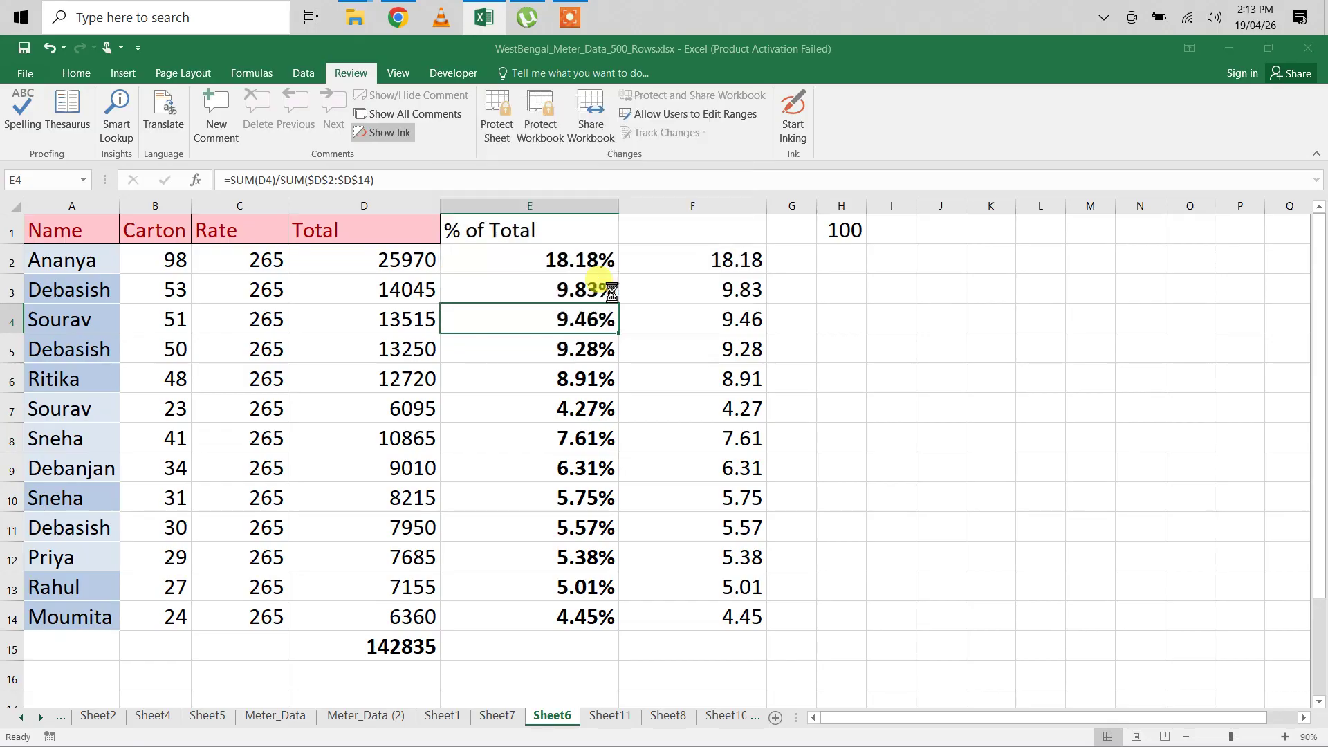
click(85, 413)
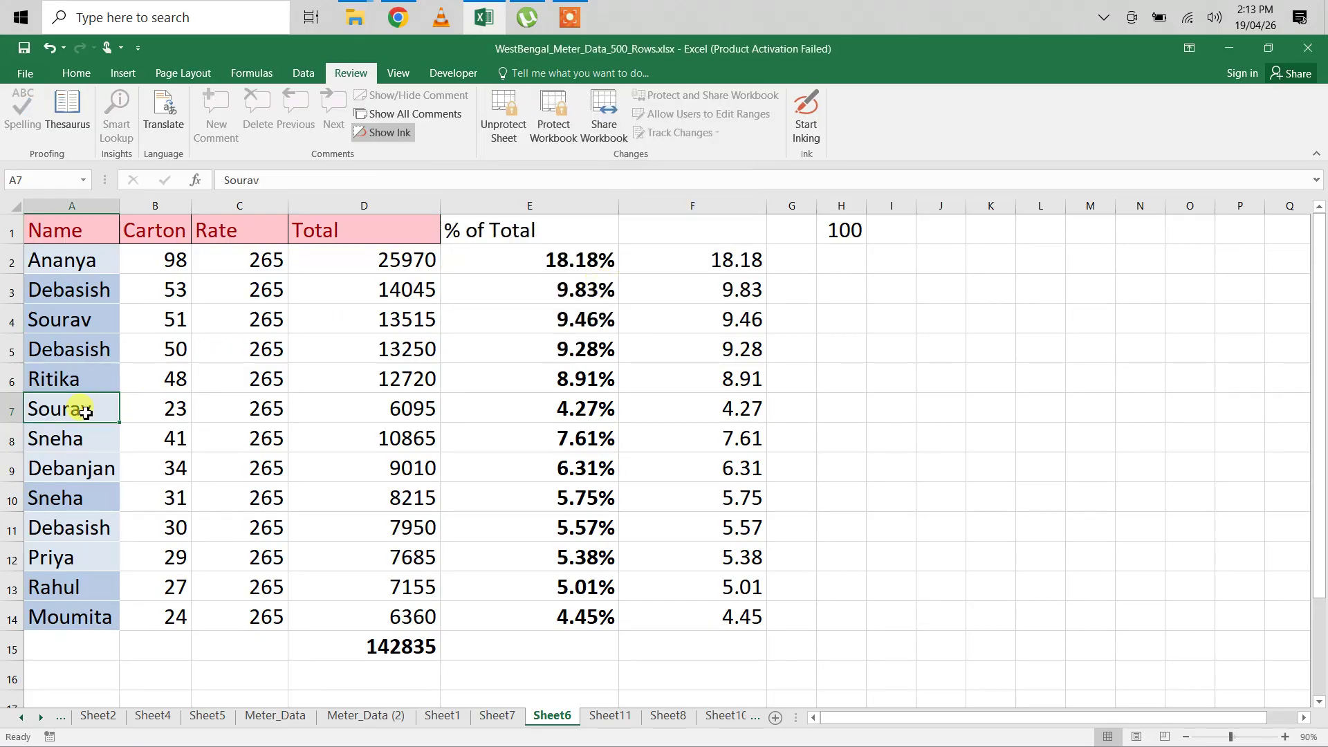
double_click(85, 413)
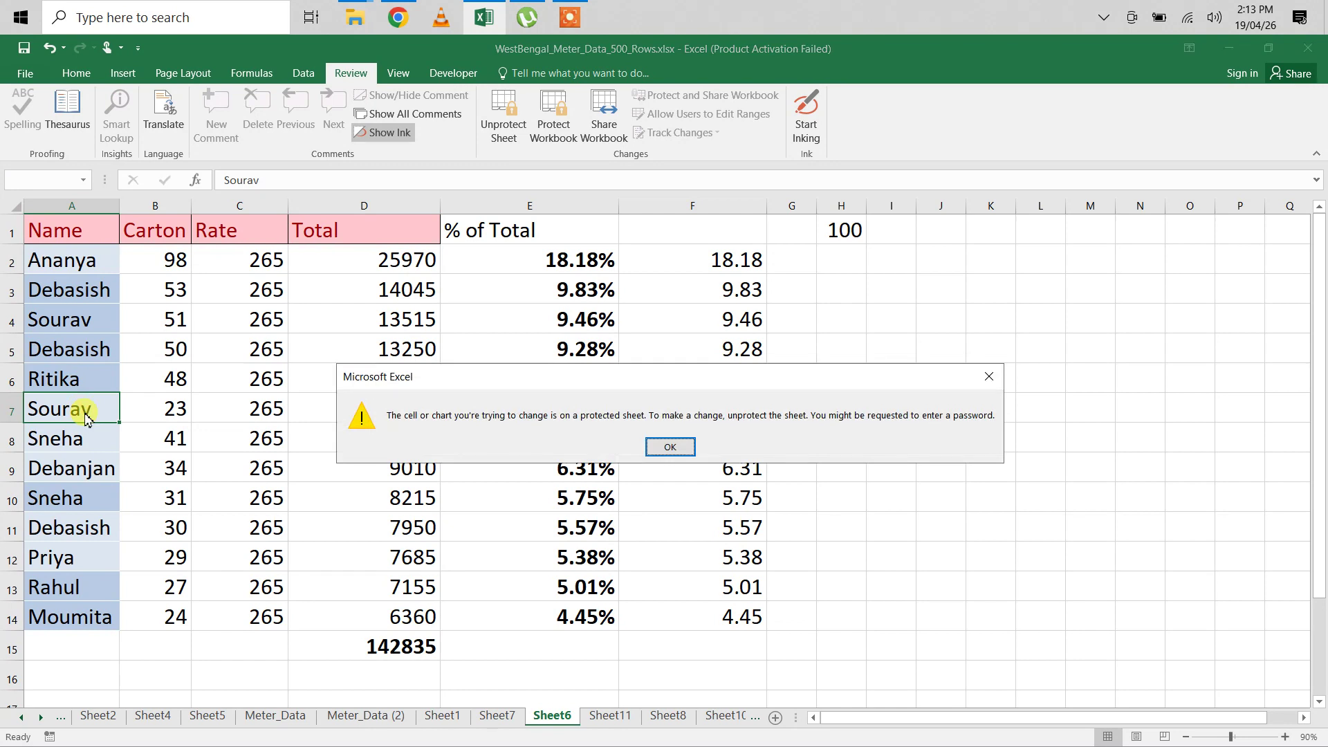
click(671, 446)
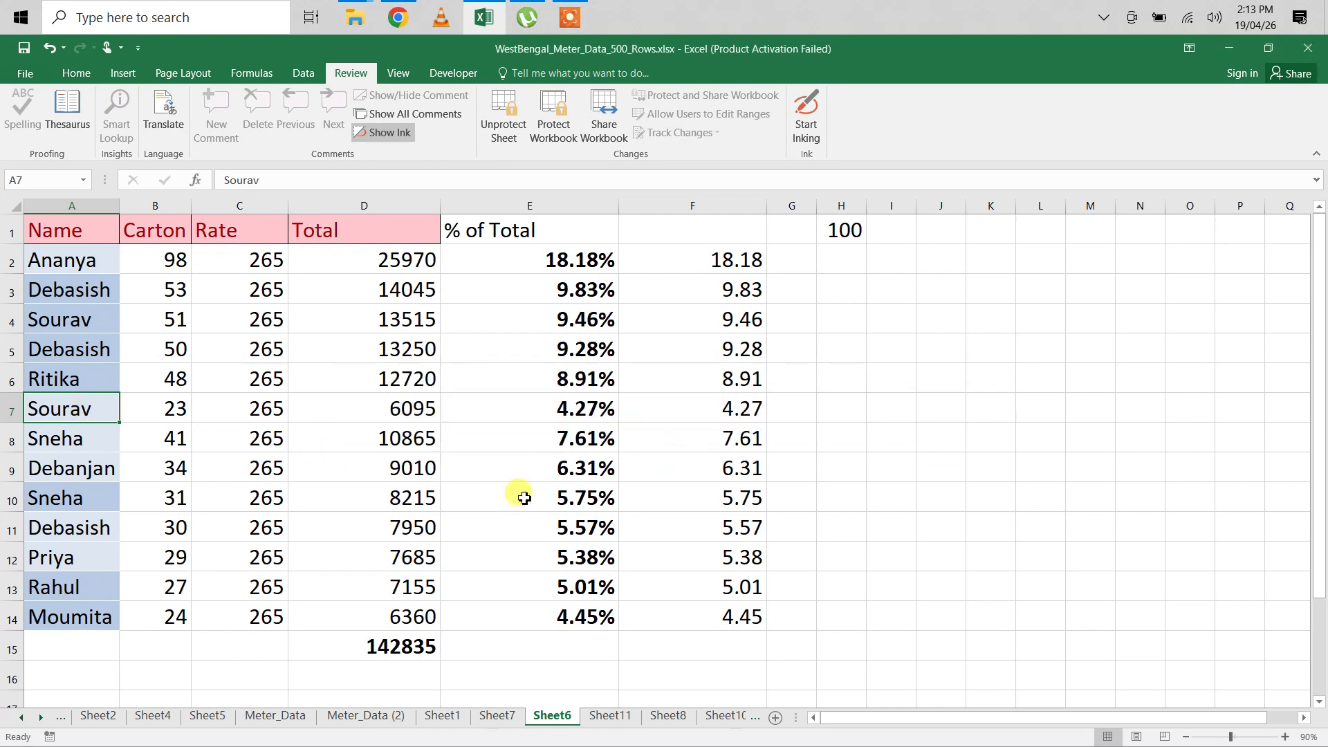
click(272, 559)
double_click(273, 560)
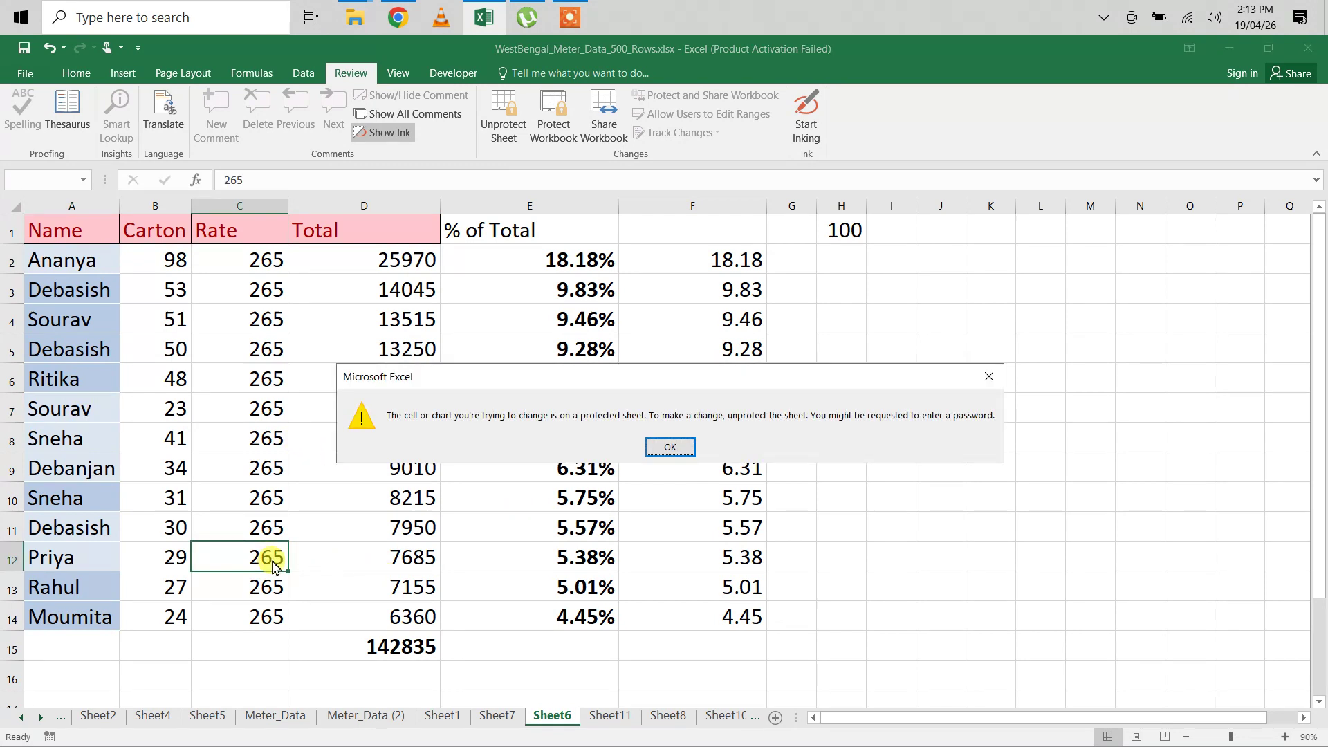
click(671, 447)
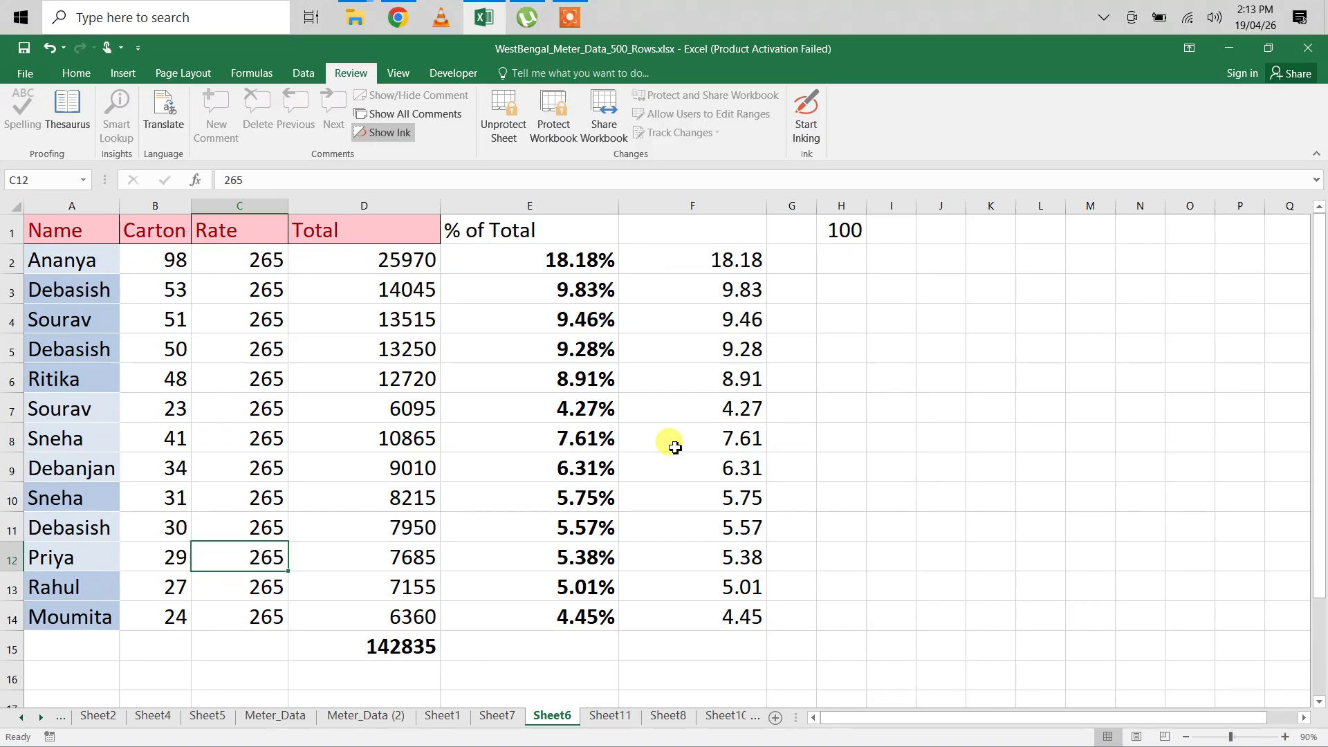
click(569, 17)
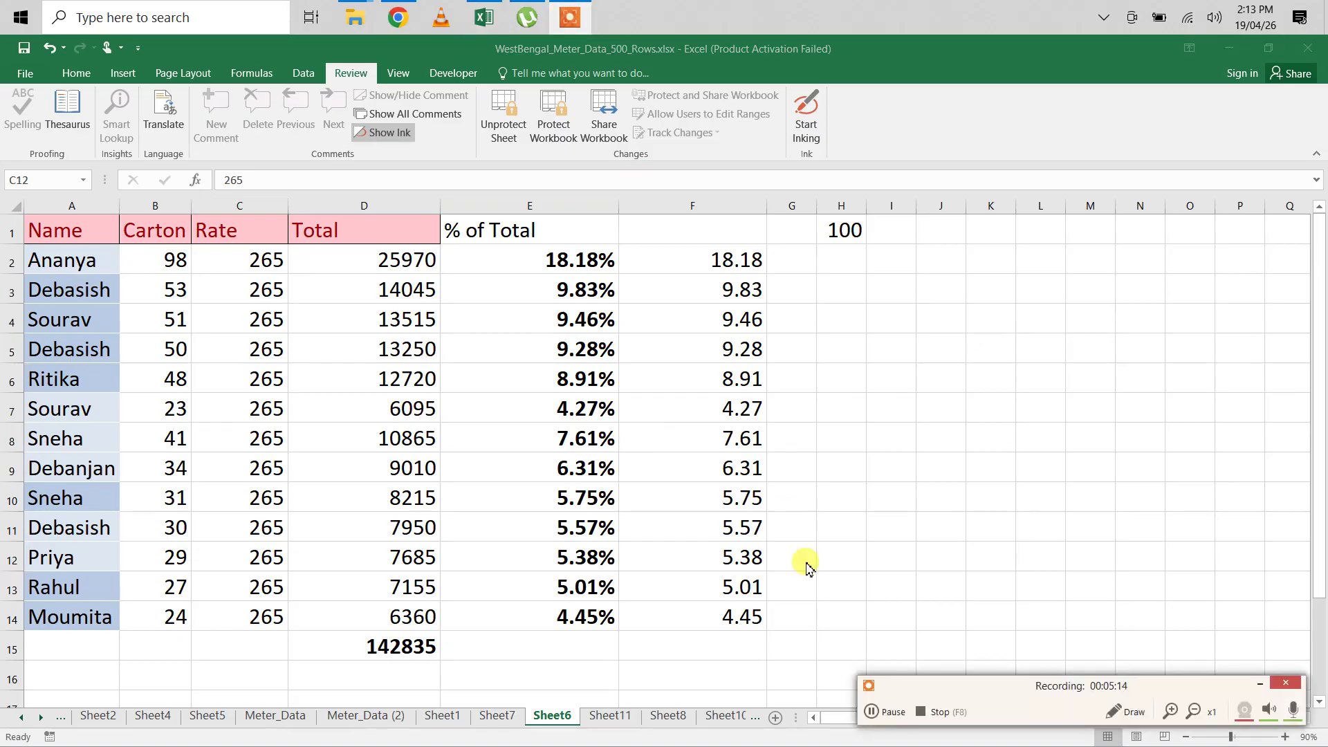